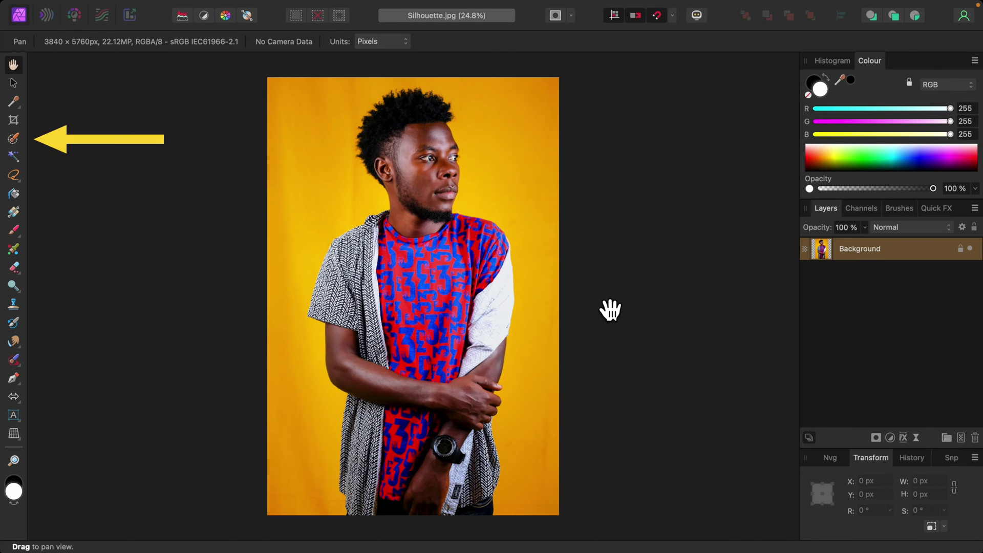
Step: Pick the Selection Brush Tool, leaving Snap to edges enabled
{"action": "left_click", "coordinate": [16, 139]}
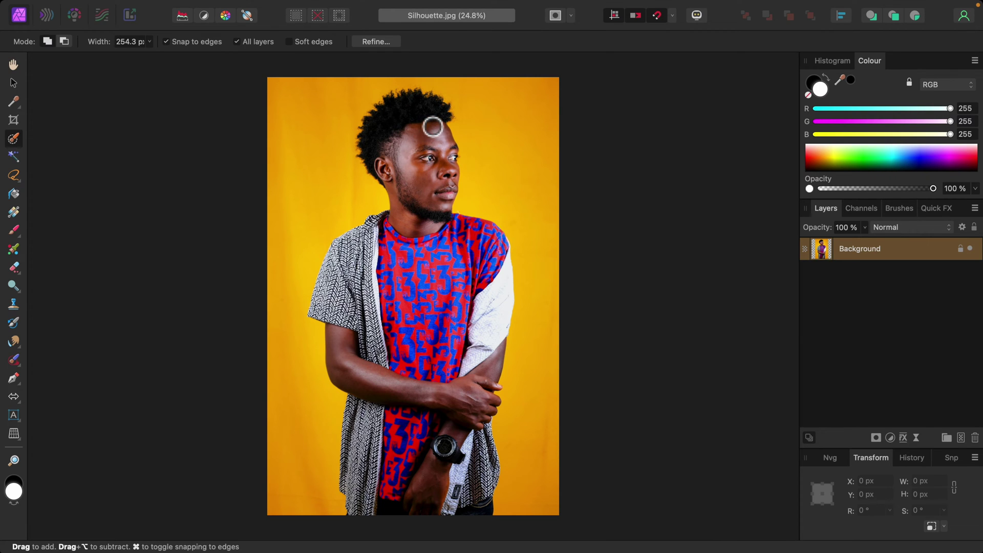
Step: Paint a selection over the man's head, then with a larger brush over his sleeve and shirt
{"action": "mouse_move", "coordinate": [424, 113]}
{"action": "left_mouse_down"}
{"action": "mouse_move", "coordinate": [397, 124]}
{"action": "mouse_move", "coordinate": [454, 165]}
{"action": "mouse_move", "coordinate": [435, 226]}
{"action": "mouse_move", "coordinate": [438, 259]}
{"action": "mouse_move", "coordinate": [408, 246]}
{"action": "mouse_move", "coordinate": [390, 274]}
{"action": "mouse_move", "coordinate": [460, 256]}
{"action": "left_mouse_up"}
{"action": "key", "text": "bracketright"}
{"action": "key", "text": "bracketright"}
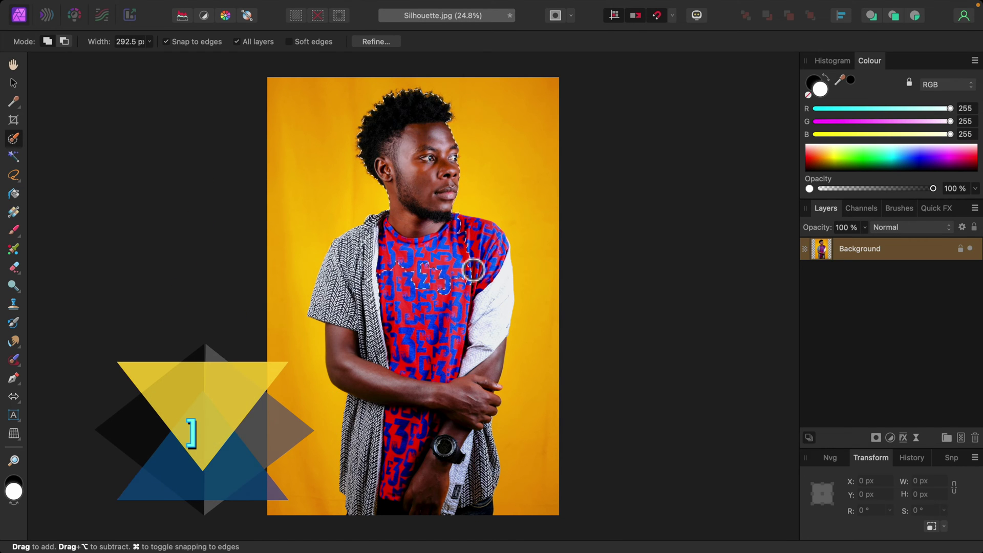
{"action": "key", "text": "bracketright"}
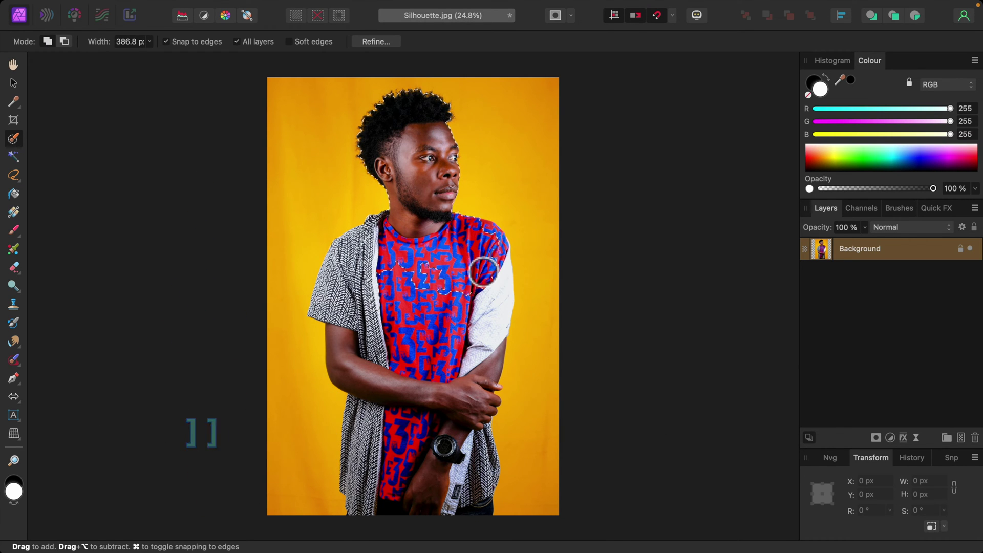
{"action": "mouse_move", "coordinate": [494, 267]}
{"action": "left_mouse_down"}
{"action": "mouse_move", "coordinate": [494, 306]}
{"action": "mouse_move", "coordinate": [462, 289]}
{"action": "mouse_move", "coordinate": [455, 342]}
{"action": "mouse_move", "coordinate": [411, 275]}
{"action": "mouse_move", "coordinate": [415, 324]}
{"action": "mouse_move", "coordinate": [375, 265]}
{"action": "mouse_move", "coordinate": [373, 344]}
{"action": "mouse_move", "coordinate": [380, 331]}
{"action": "mouse_move", "coordinate": [361, 312]}
{"action": "mouse_move", "coordinate": [332, 315]}
{"action": "mouse_move", "coordinate": [400, 320]}
{"action": "mouse_move", "coordinate": [380, 341]}
{"action": "mouse_move", "coordinate": [388, 392]}
{"action": "mouse_move", "coordinate": [437, 355]}
{"action": "mouse_move", "coordinate": [437, 401]}
{"action": "mouse_move", "coordinate": [439, 276]}
{"action": "mouse_move", "coordinate": [471, 307]}
{"action": "mouse_move", "coordinate": [476, 410]}
{"action": "mouse_move", "coordinate": [436, 384]}
{"action": "mouse_move", "coordinate": [477, 477]}
{"action": "mouse_move", "coordinate": [416, 415]}
{"action": "mouse_move", "coordinate": [418, 455]}
{"action": "mouse_move", "coordinate": [386, 428]}
{"action": "mouse_move", "coordinate": [388, 495]}
{"action": "mouse_move", "coordinate": [412, 440]}
{"action": "left_mouse_up"}
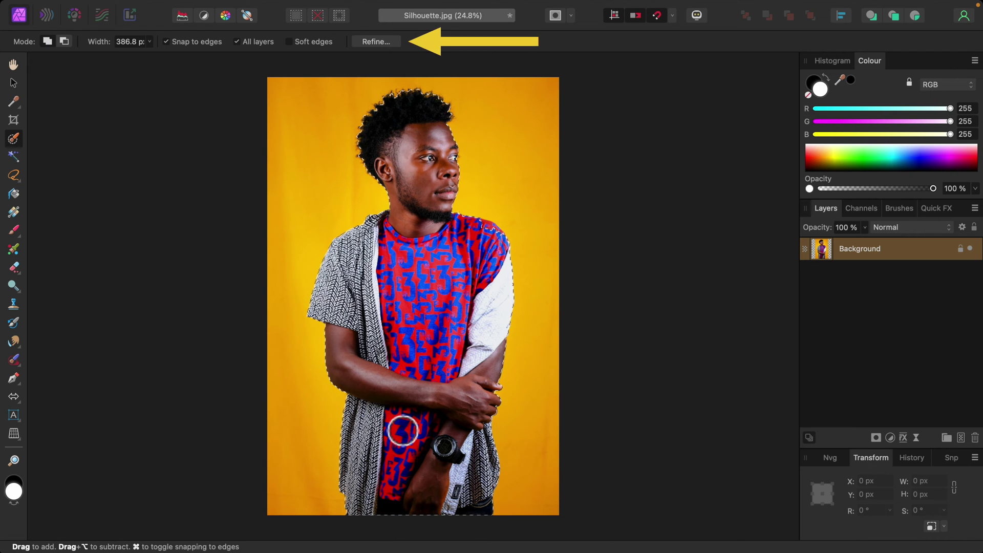
{"action": "left_click", "coordinate": [382, 45]}
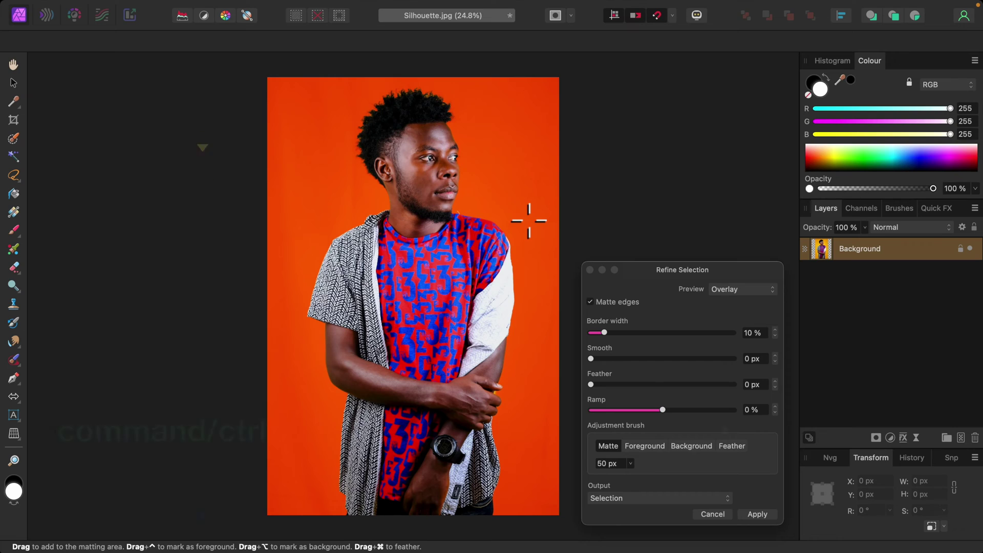
Step: Zoom in on the photo inside the Refine Selection dialog's Overlay preview
{"action": "key", "text": "super+plus"}
{"action": "key", "text": "super+plus"}
{"action": "key", "text": "super+plus"}
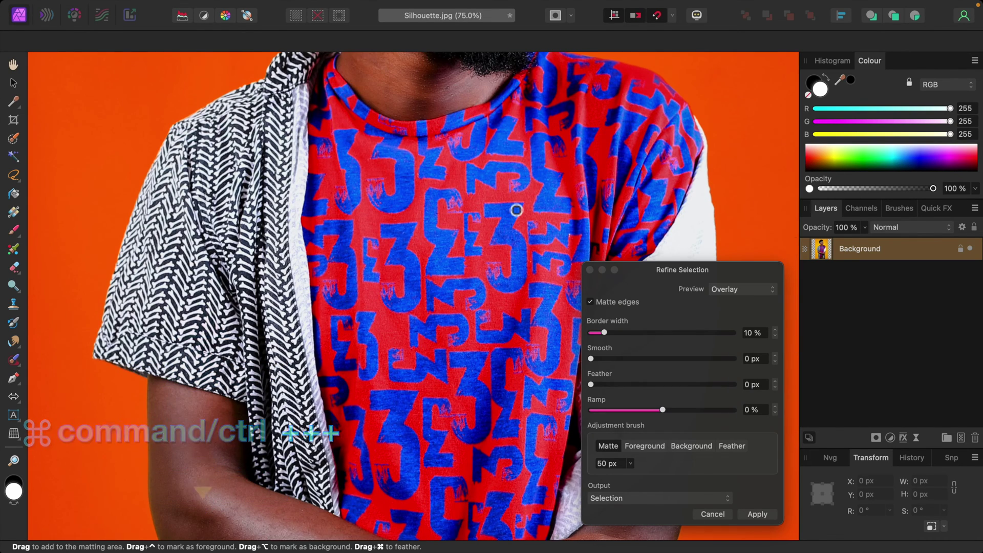
Step: Enlarge the Matte brush to 87 px and paint along the curly hair edge
{"action": "scroll", "coordinate": [516, 210], "scroll_direction": "up", "scroll_amount": 10}
{"action": "scroll", "coordinate": [516, 210], "scroll_direction": "up", "scroll_amount": 1}
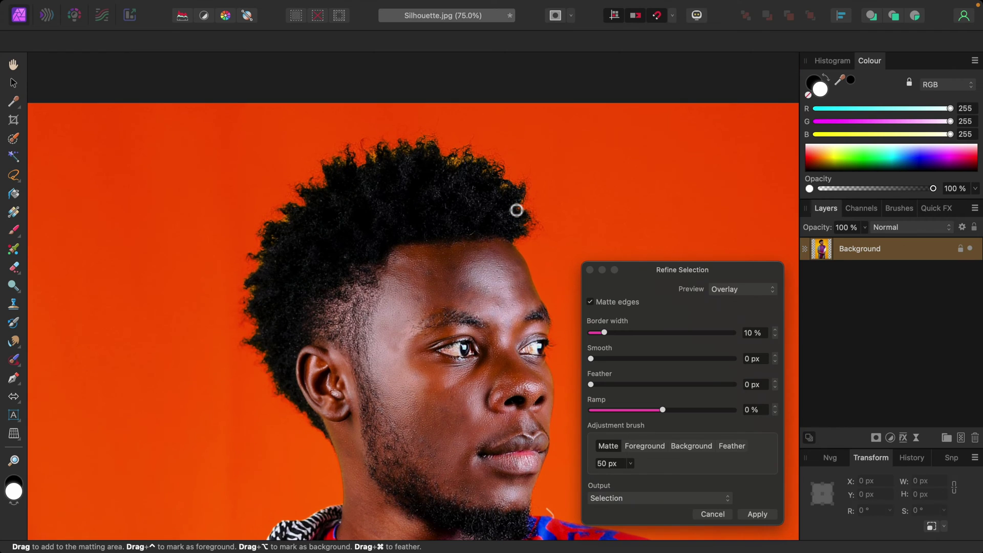
{"action": "key", "text": "bracketright"}
{"action": "key", "text": "bracketright"}
{"action": "key", "text": "bracketright"}
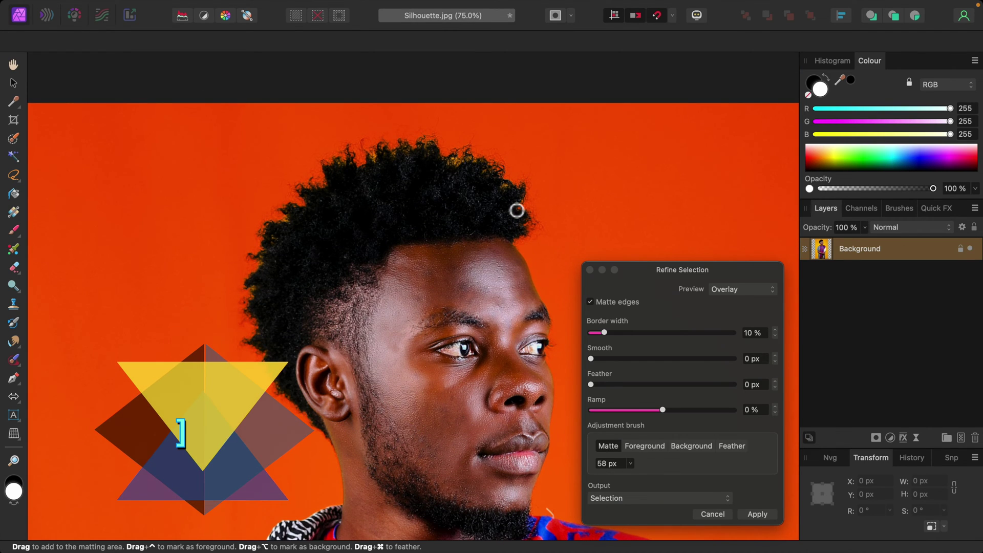
{"action": "mouse_move", "coordinate": [527, 220]}
{"action": "left_mouse_down"}
{"action": "mouse_move", "coordinate": [493, 174]}
{"action": "mouse_move", "coordinate": [512, 185]}
{"action": "mouse_move", "coordinate": [506, 175]}
{"action": "mouse_move", "coordinate": [476, 160]}
{"action": "mouse_move", "coordinate": [453, 163]}
{"action": "mouse_move", "coordinate": [489, 165]}
{"action": "mouse_move", "coordinate": [422, 146]}
{"action": "mouse_move", "coordinate": [377, 159]}
{"action": "mouse_move", "coordinate": [381, 150]}
{"action": "mouse_move", "coordinate": [378, 160]}
{"action": "mouse_move", "coordinate": [338, 167]}
{"action": "mouse_move", "coordinate": [297, 206]}
{"action": "mouse_move", "coordinate": [261, 272]}
{"action": "mouse_move", "coordinate": [253, 333]}
{"action": "left_mouse_up"}
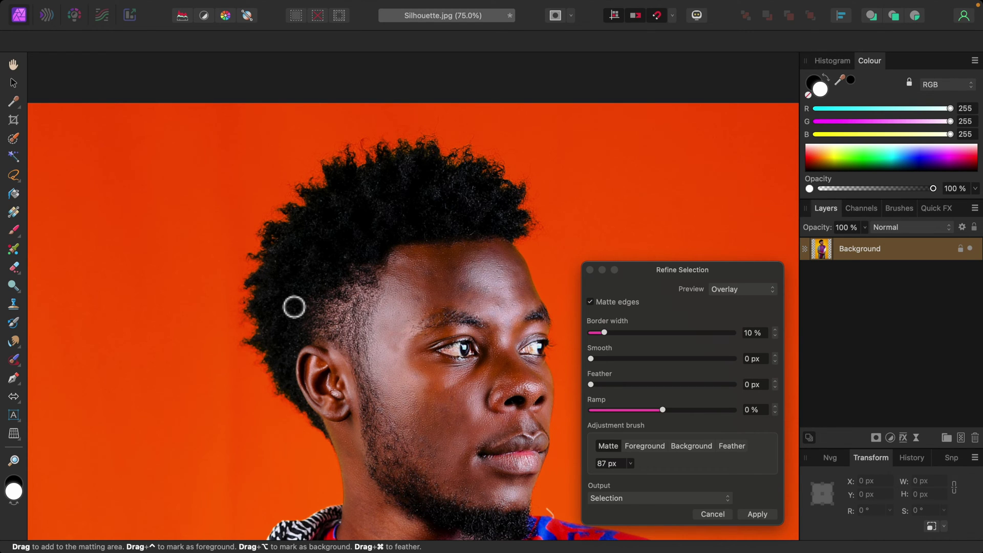
{"action": "scroll", "coordinate": [293, 306], "scroll_direction": "down", "scroll_amount": 5}
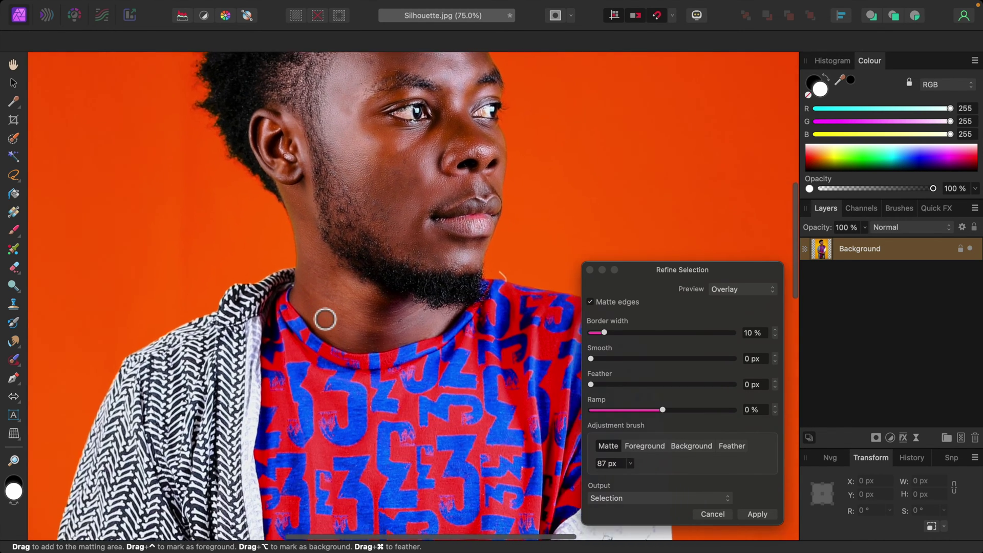
{"action": "scroll", "coordinate": [317, 312], "scroll_direction": "right", "scroll_amount": 3}
{"action": "scroll", "coordinate": [317, 311], "scroll_direction": "up", "scroll_amount": 1}
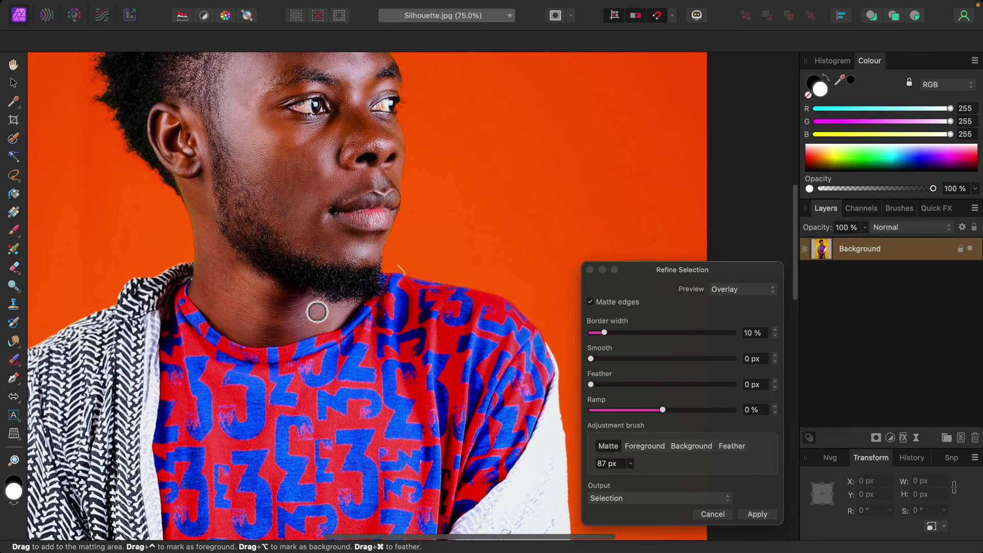
{"action": "scroll", "coordinate": [317, 312], "scroll_direction": "right", "scroll_amount": 2}
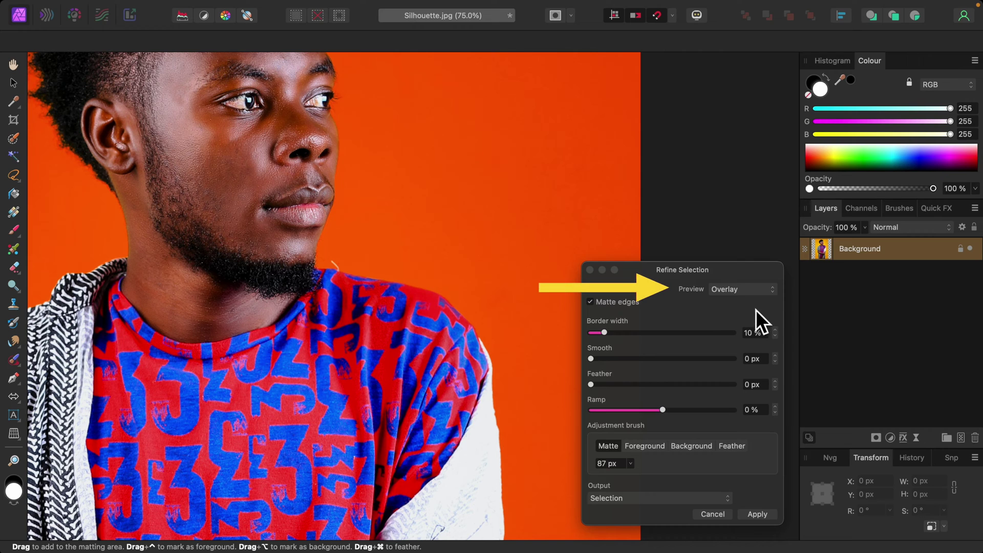
Step: Preview on Black matte and refine the shoulder edge with a 116 px Matte brush
{"action": "left_click", "coordinate": [774, 292]}
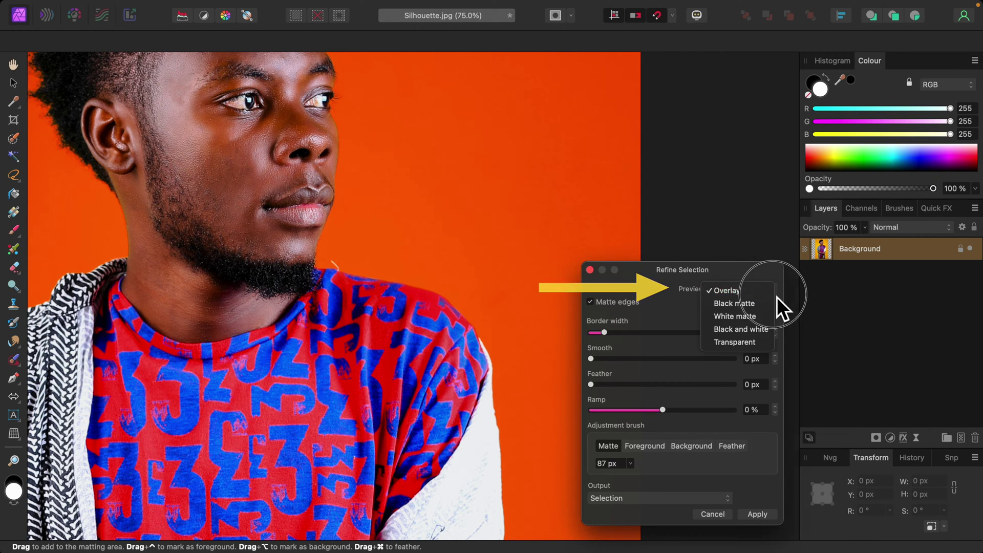
{"action": "left_click", "coordinate": [751, 304]}
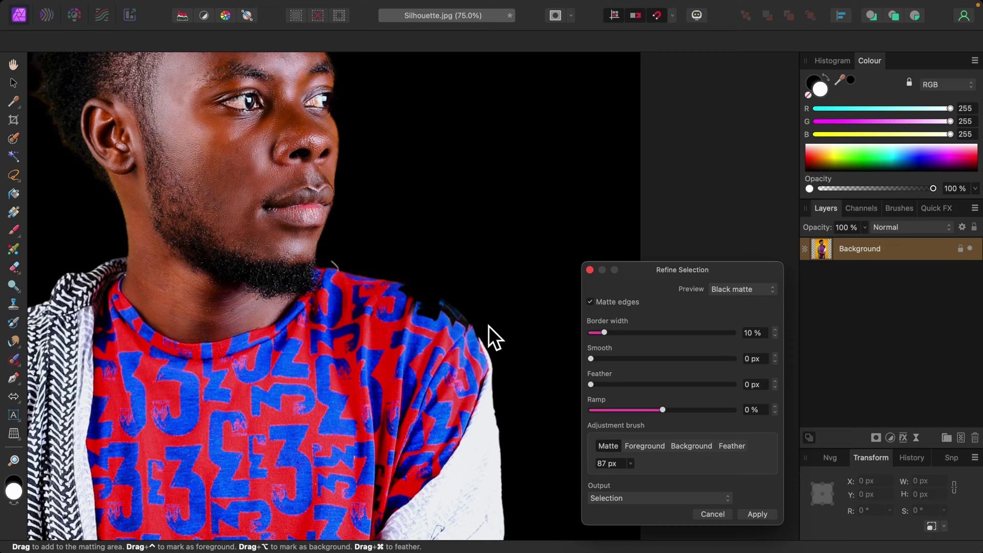
{"action": "key", "text": "bracketright"}
{"action": "key", "text": "bracketright"}
{"action": "mouse_move", "coordinate": [459, 326]}
{"action": "left_mouse_down"}
{"action": "mouse_move", "coordinate": [402, 295]}
{"action": "mouse_move", "coordinate": [470, 327]}
{"action": "mouse_move", "coordinate": [460, 319]}
{"action": "mouse_move", "coordinate": [472, 338]}
{"action": "mouse_move", "coordinate": [437, 317]}
{"action": "left_mouse_up"}
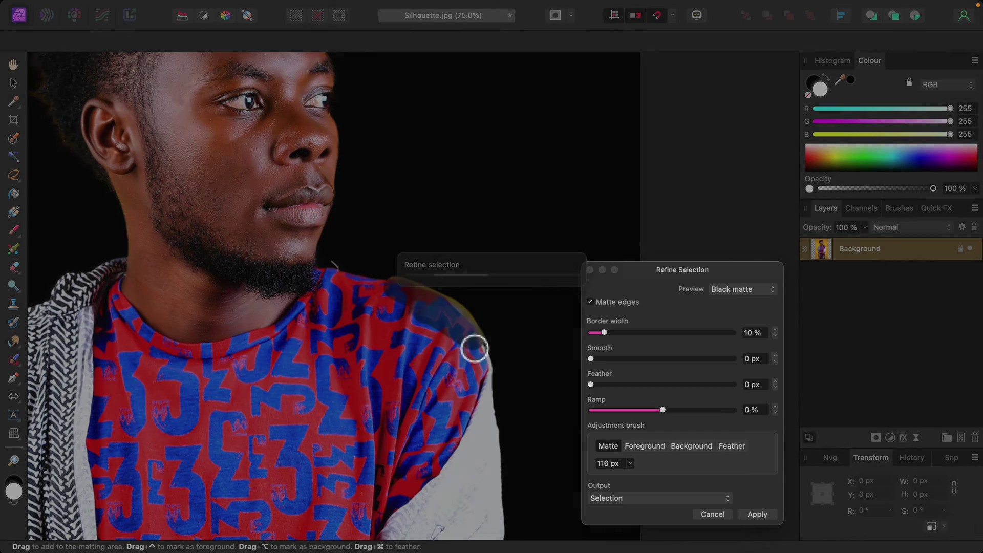
{"action": "scroll", "coordinate": [449, 351], "scroll_direction": "down", "scroll_amount": 10}
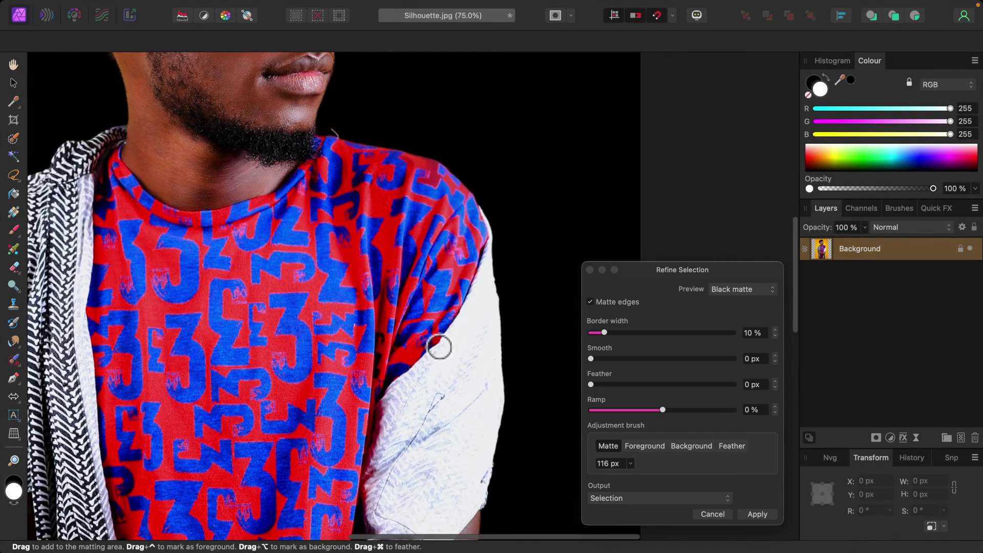
{"action": "scroll", "coordinate": [442, 347], "scroll_direction": "down", "scroll_amount": 10}
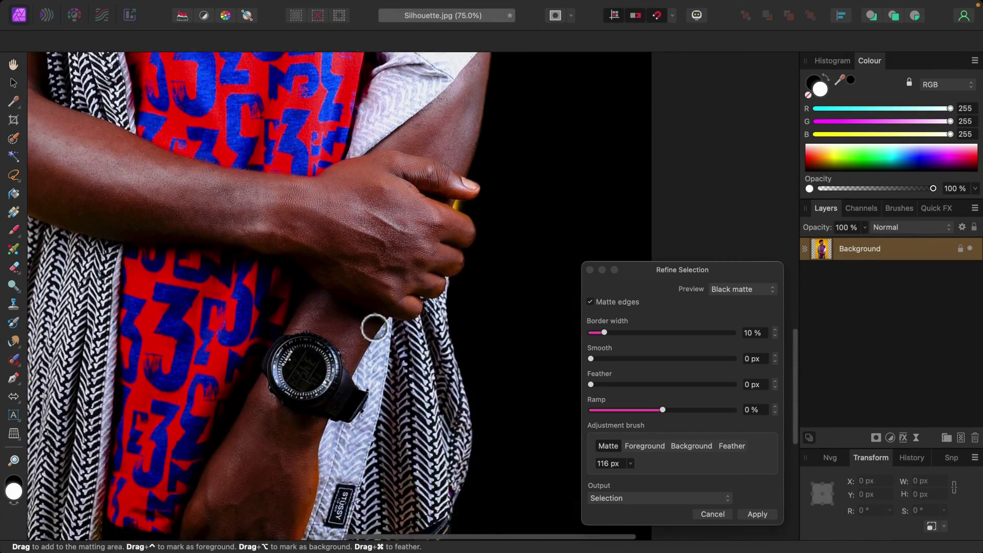
{"action": "scroll", "coordinate": [351, 334], "scroll_direction": "up", "scroll_amount": 15}
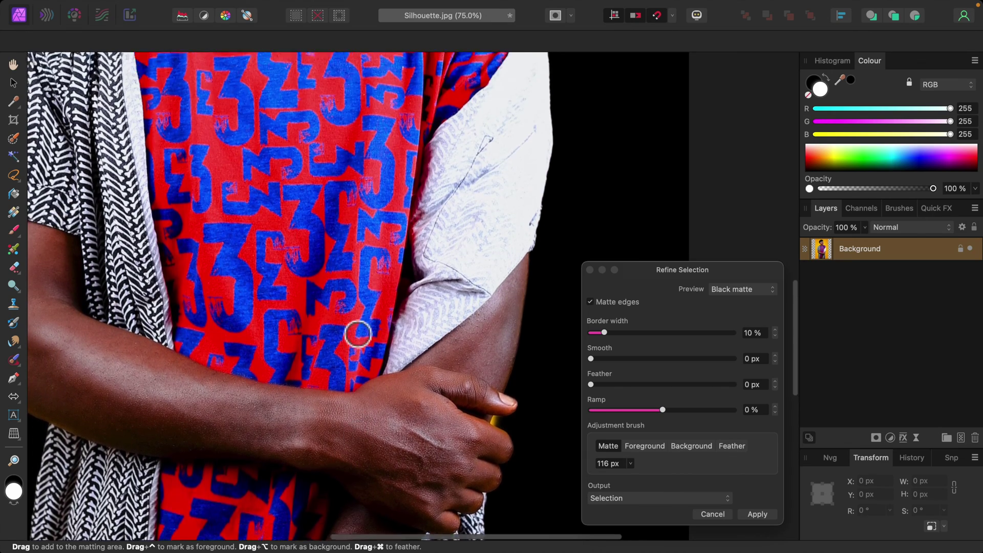
{"action": "scroll", "coordinate": [348, 324], "scroll_direction": "up", "scroll_amount": 10}
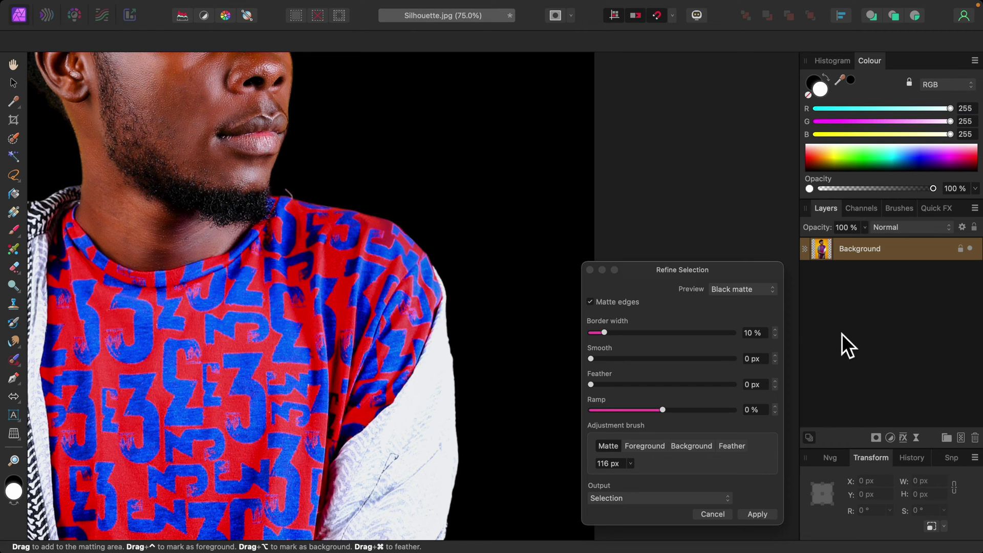
Step: Switch the preview back to Overlay and scroll down to inspect the lower edges
{"action": "left_click", "coordinate": [776, 292]}
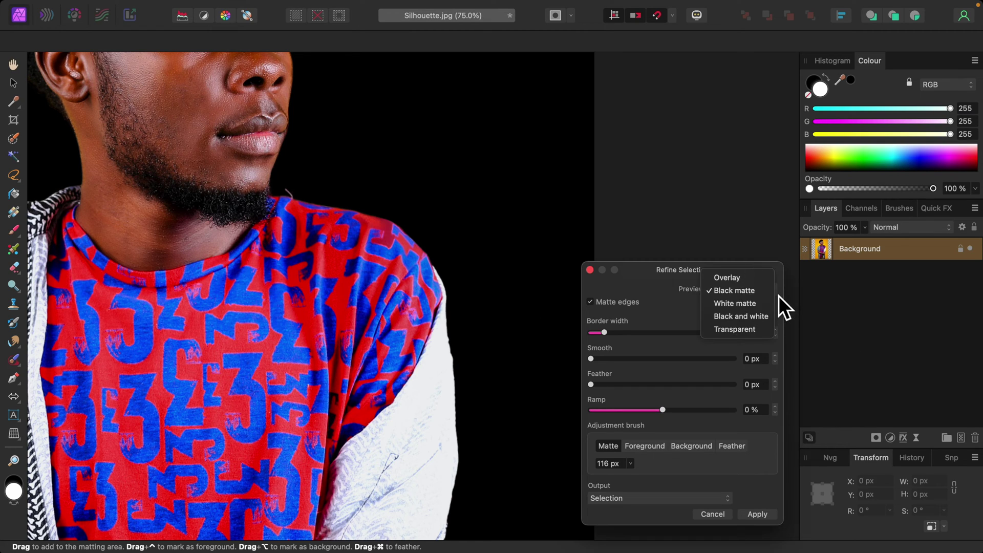
{"action": "left_click", "coordinate": [749, 293]}
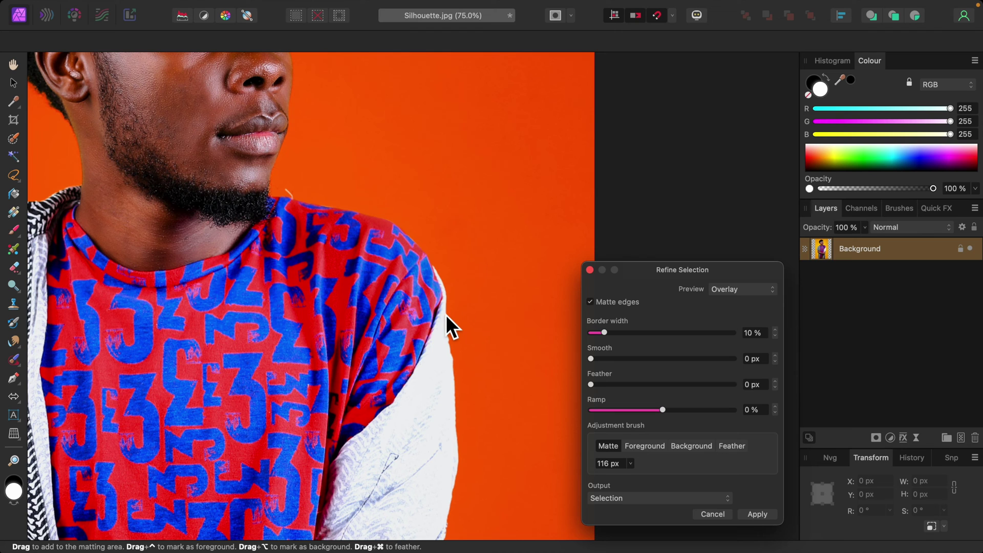
{"action": "scroll", "coordinate": [445, 328], "scroll_direction": "down", "scroll_amount": 10}
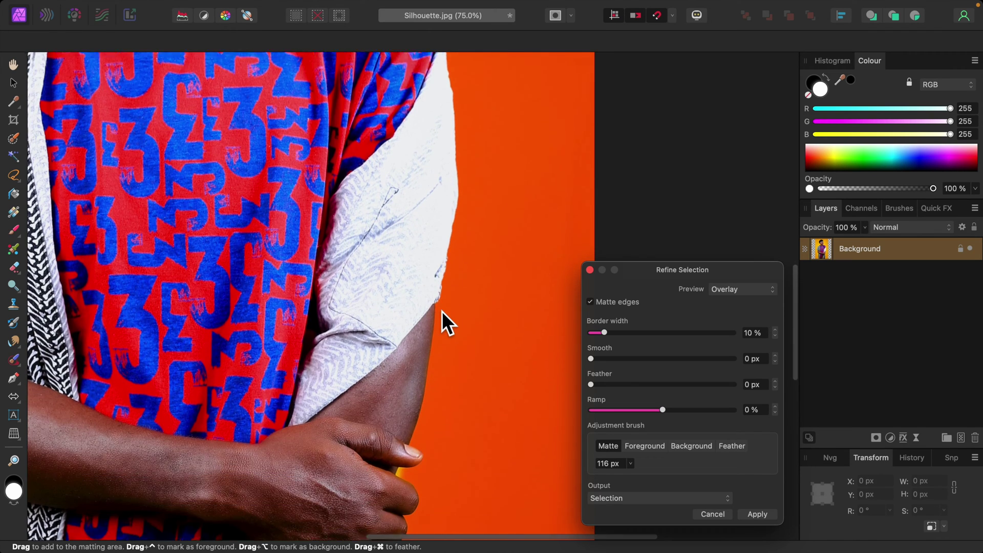
{"action": "scroll", "coordinate": [429, 317], "scroll_direction": "down", "scroll_amount": 3}
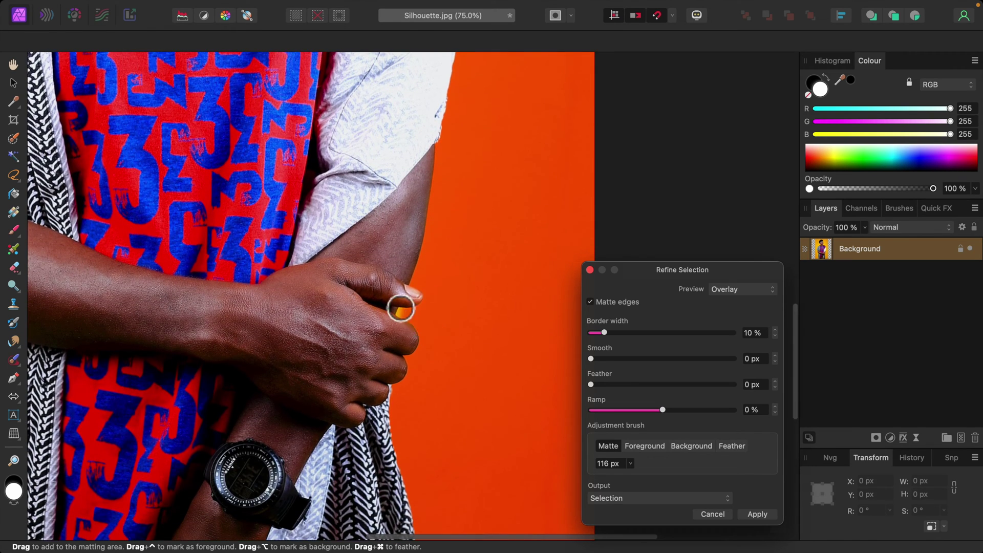
{"action": "scroll", "coordinate": [394, 357], "scroll_direction": "down", "scroll_amount": 2}
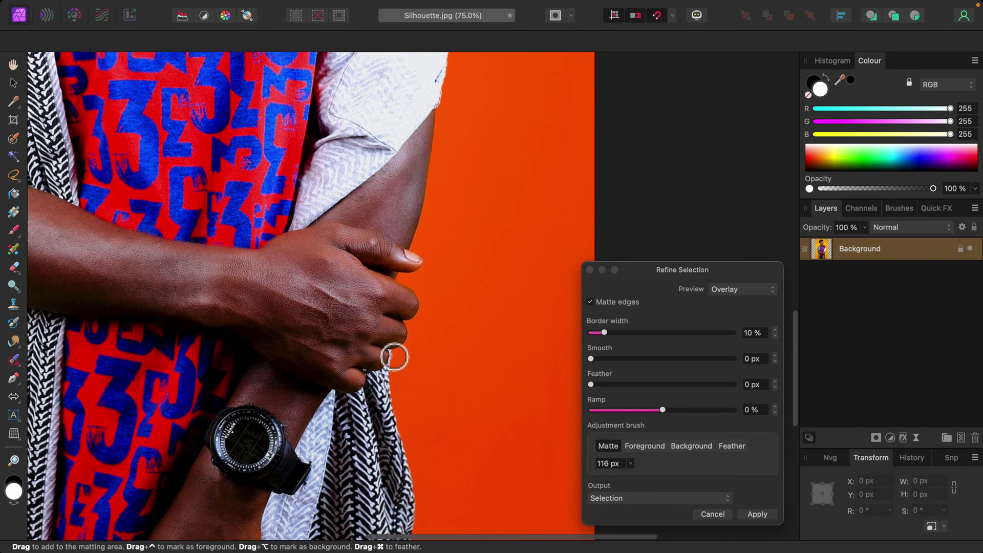
{"action": "scroll", "coordinate": [394, 357], "scroll_direction": "down", "scroll_amount": 6}
Step: Pan across the remaining edges, then fit the whole photo in the window
{"action": "scroll", "coordinate": [392, 354], "scroll_direction": "left", "scroll_amount": 4}
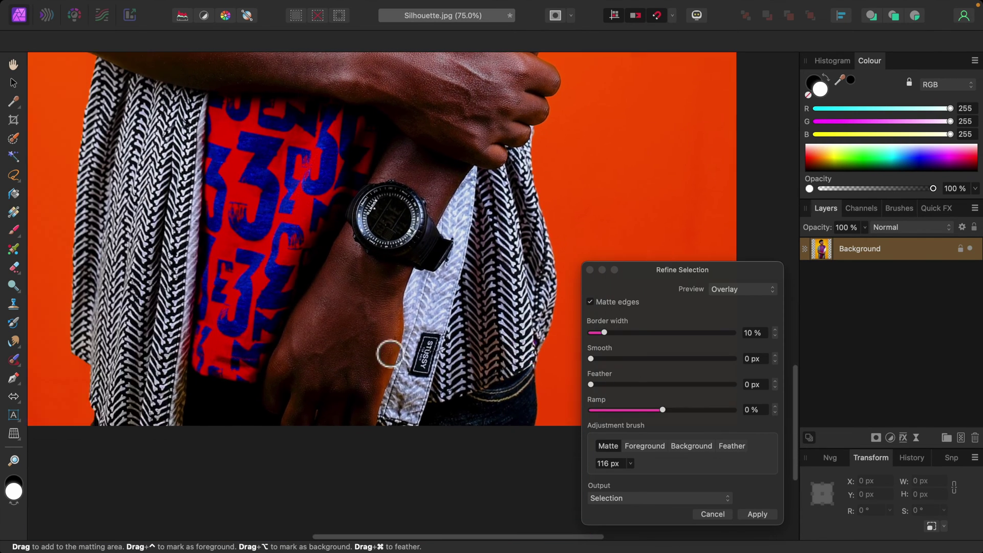
{"action": "scroll", "coordinate": [389, 353], "scroll_direction": "left", "scroll_amount": 6}
{"action": "scroll", "coordinate": [381, 344], "scroll_direction": "right", "scroll_amount": 4}
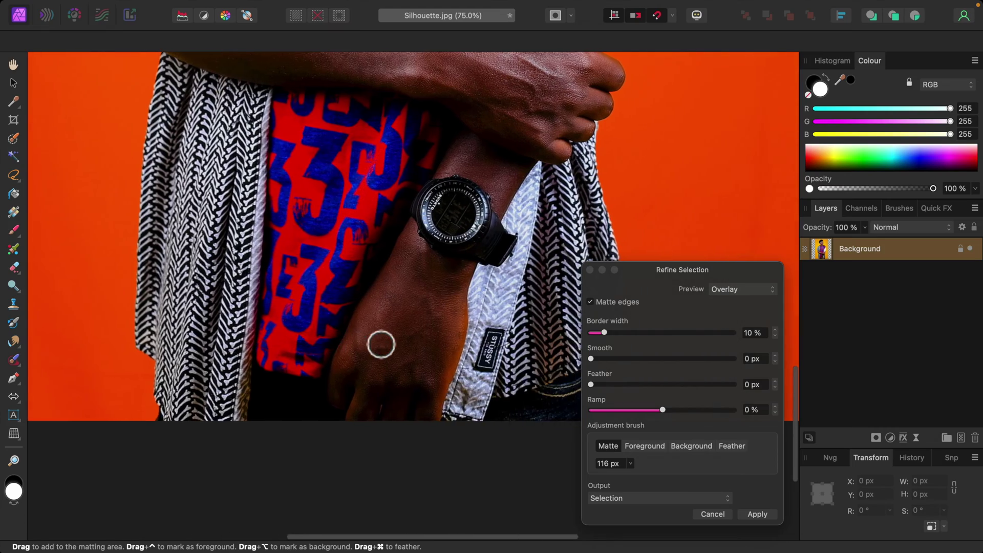
{"action": "scroll", "coordinate": [381, 345], "scroll_direction": "left", "scroll_amount": 3}
{"action": "scroll", "coordinate": [380, 345], "scroll_direction": "up", "scroll_amount": 5}
{"action": "scroll", "coordinate": [381, 345], "scroll_direction": "up", "scroll_amount": 6}
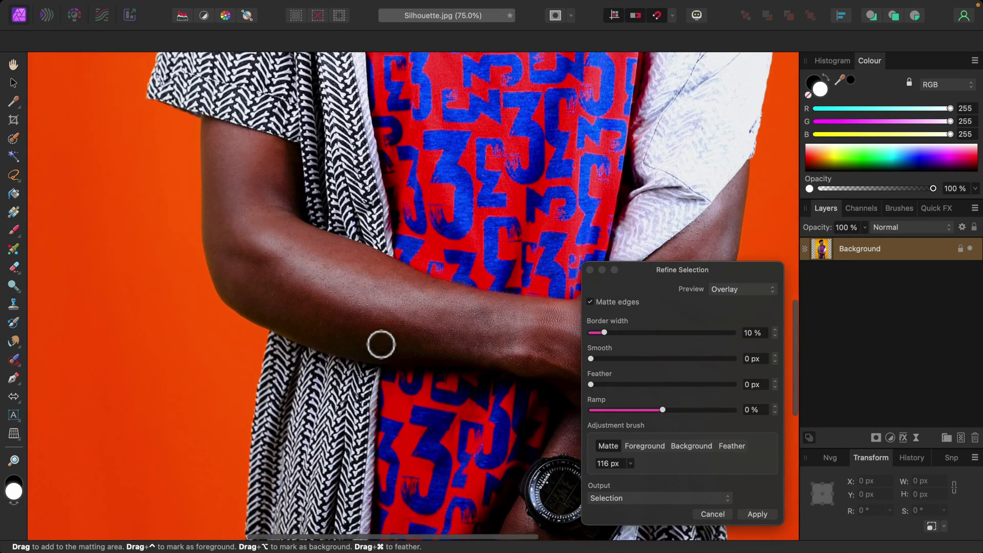
{"action": "scroll", "coordinate": [382, 344], "scroll_direction": "up", "scroll_amount": 3}
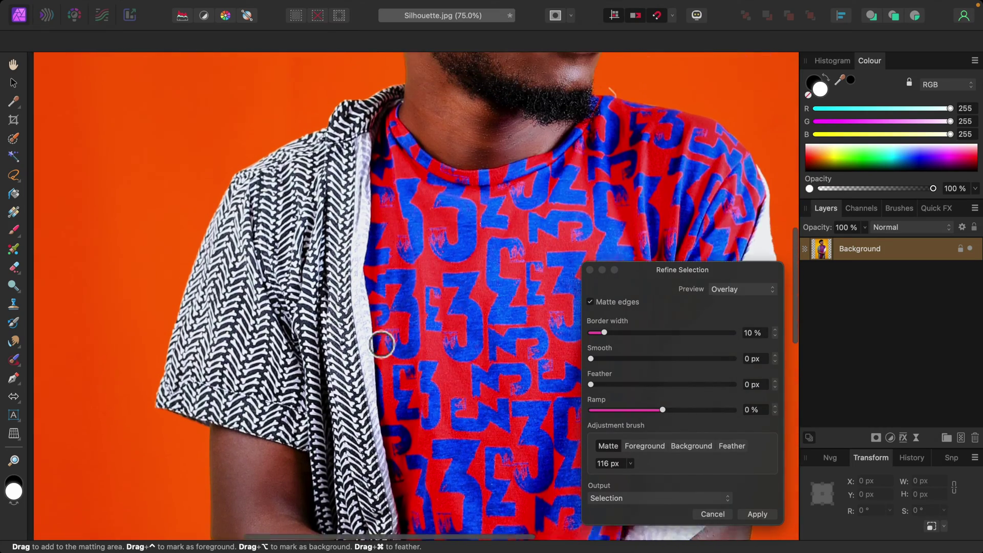
{"action": "scroll", "coordinate": [436, 351], "scroll_direction": "right", "scroll_amount": 2}
{"action": "scroll", "coordinate": [435, 343], "scroll_direction": "up", "scroll_amount": 4}
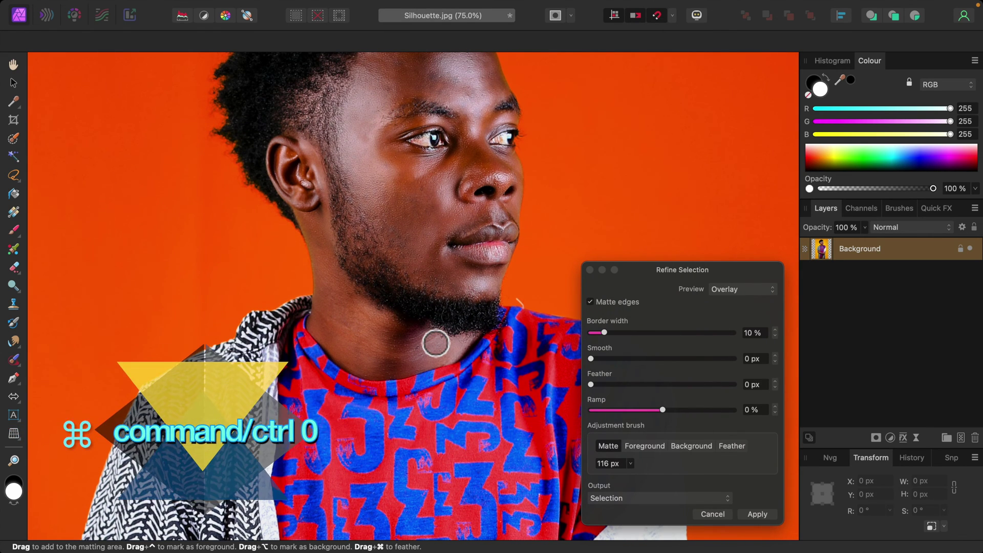
{"action": "key", "text": "super+0"}
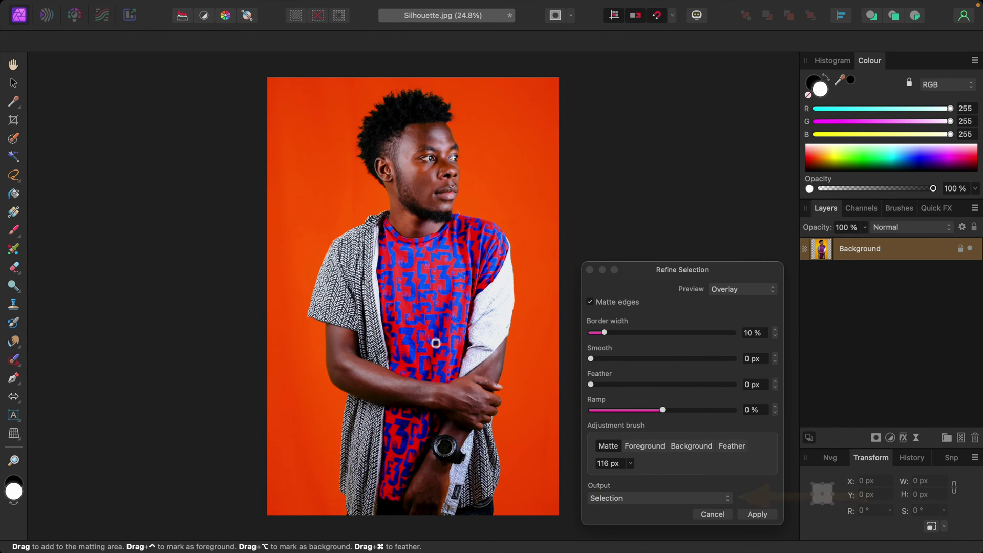
Step: Set the Refine Selection output to Mask and apply it
{"action": "left_click", "coordinate": [729, 500]}
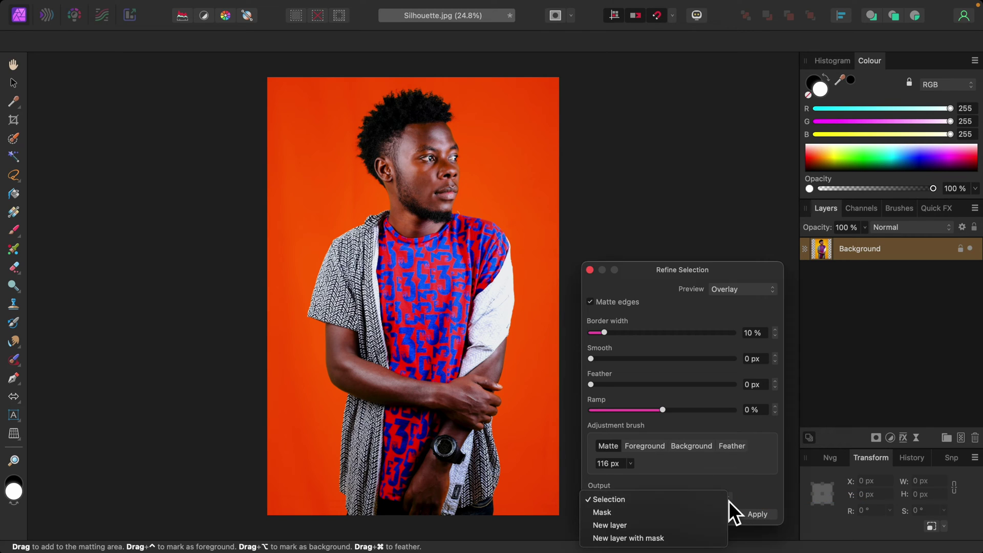
{"action": "left_click", "coordinate": [609, 513]}
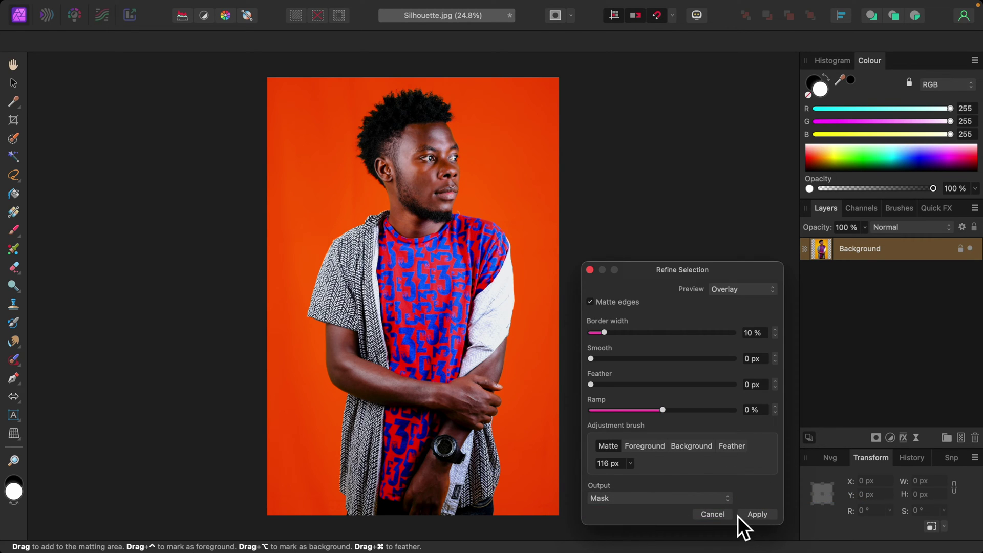
{"action": "left_click", "coordinate": [762, 516]}
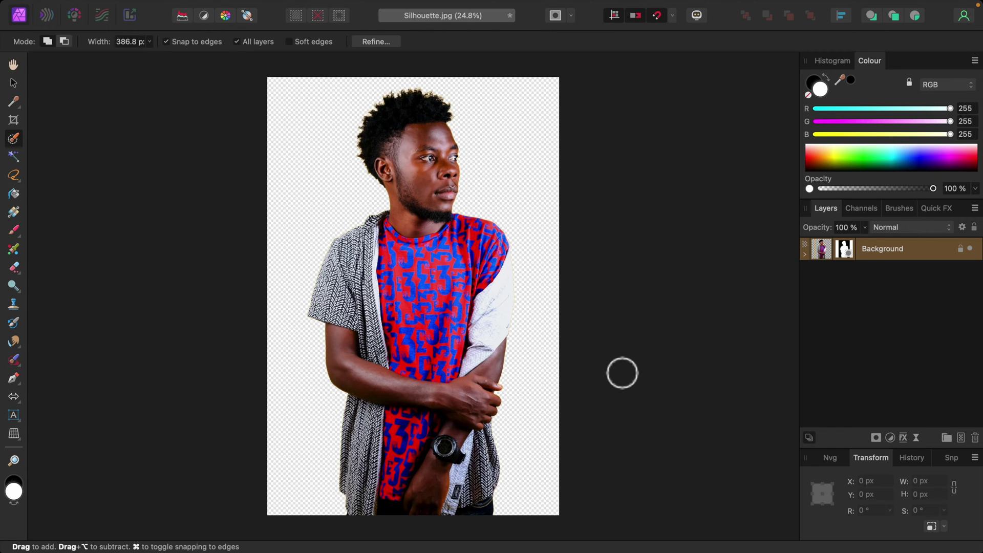
Step: Drag the mask into its own Mask layer below Background and display it alone
{"action": "left_click_drag", "start_coordinate": [847, 254], "coordinate": [815, 290]}
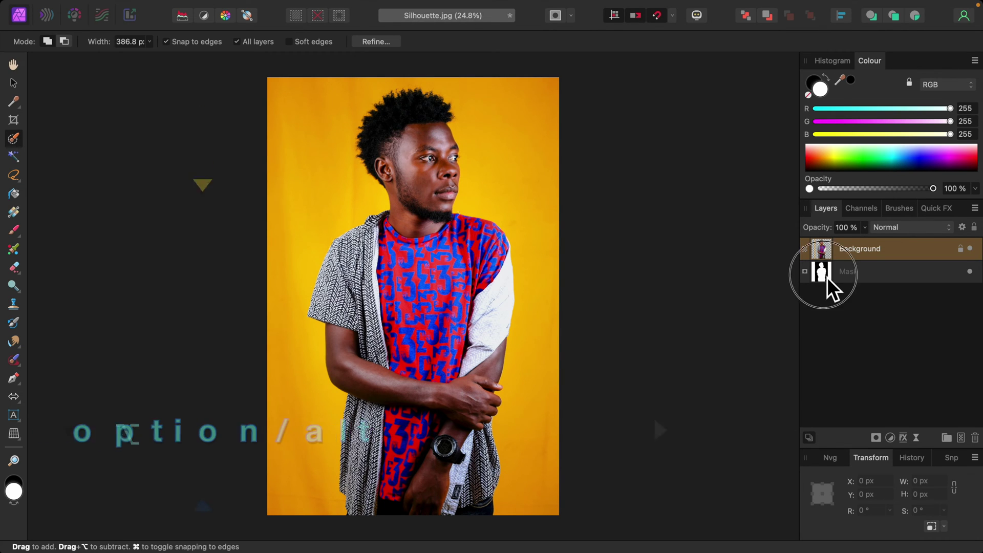
{"action": "left_click", "coordinate": [822, 272], "text": "alt"}
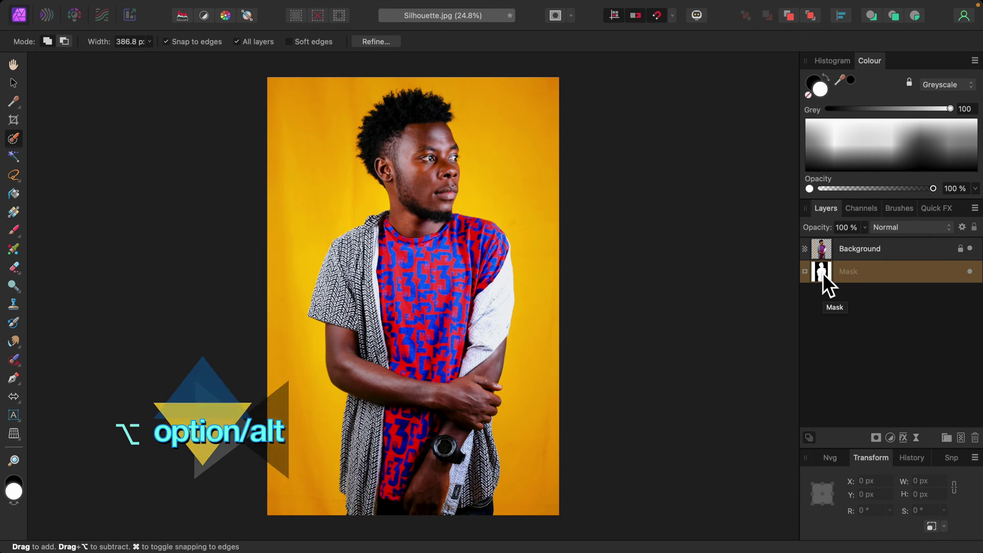
{"action": "left_click", "coordinate": [822, 272], "text": "alt"}
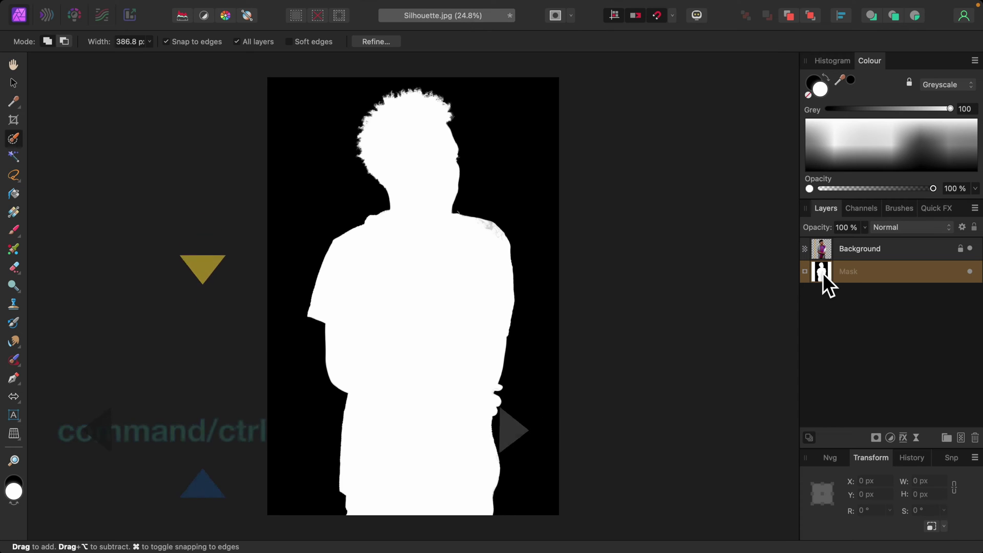
Step: Zoom in and pan over the mask to check the hair, neck and shoulder edges
{"action": "key", "text": "ctrl+plus"}
{"action": "key", "text": "ctrl+plus"}
{"action": "key", "text": "ctrl+plus"}
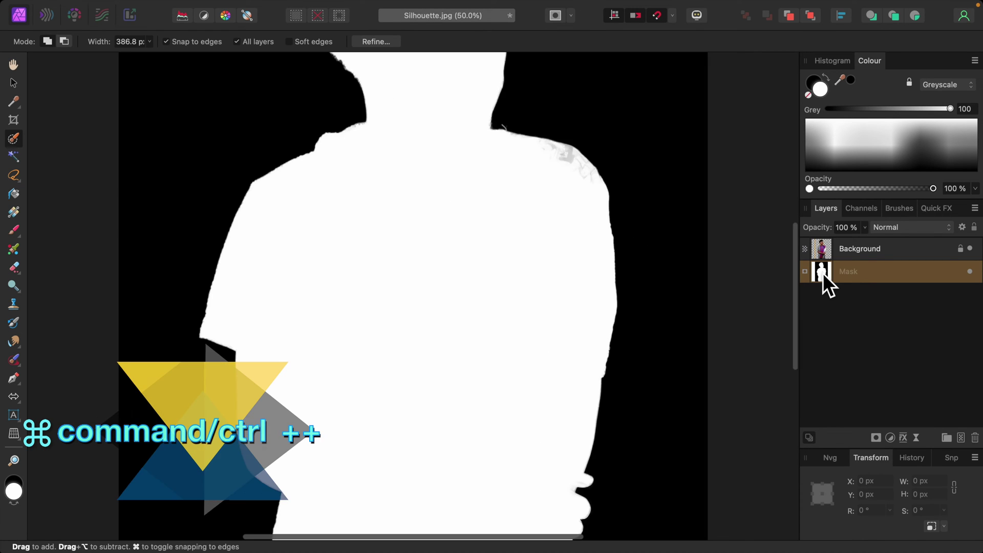
{"action": "scroll", "coordinate": [596, 261], "scroll_direction": "up", "scroll_amount": 10}
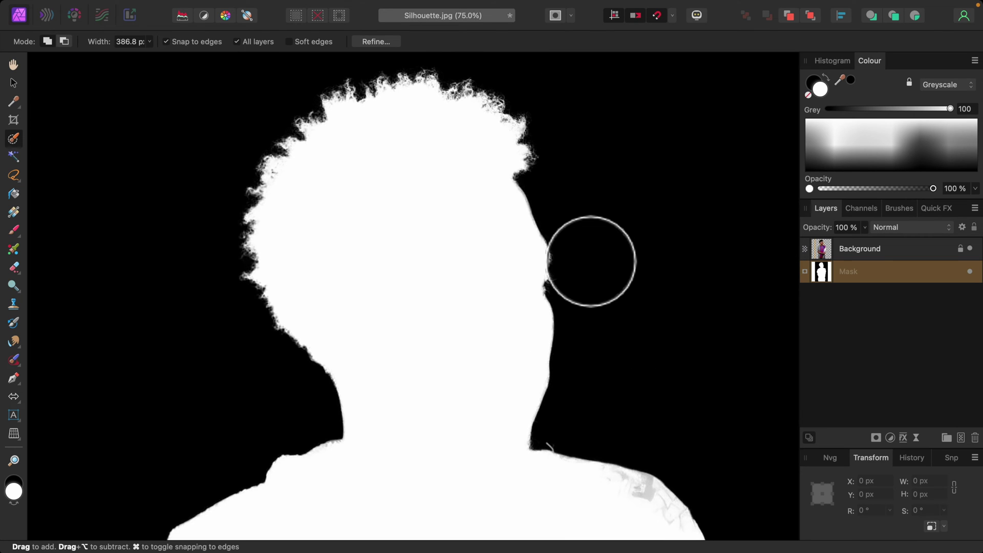
{"action": "scroll", "coordinate": [590, 261], "scroll_direction": "down", "scroll_amount": 5}
{"action": "scroll", "coordinate": [590, 261], "scroll_direction": "right", "scroll_amount": 3}
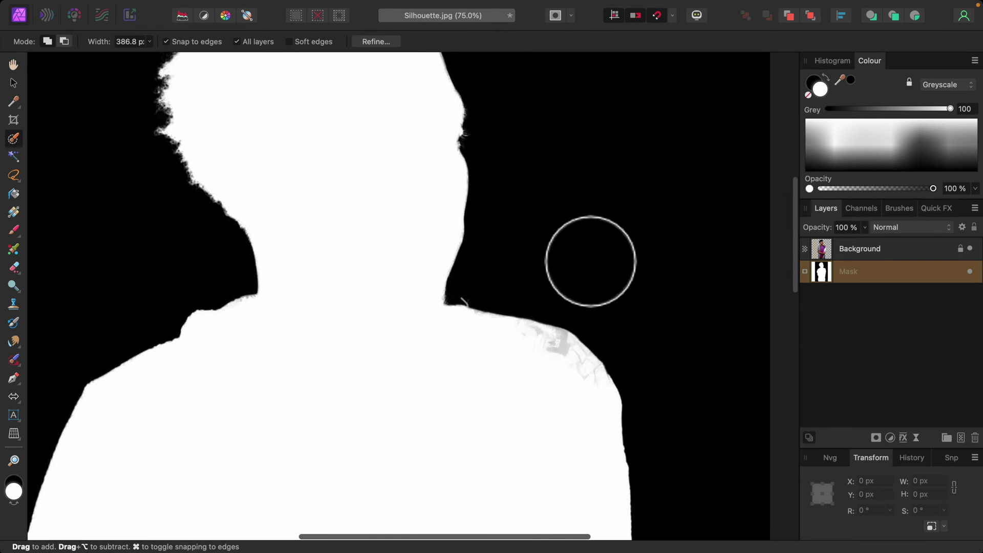
{"action": "scroll", "coordinate": [590, 261], "scroll_direction": "left", "scroll_amount": 5}
{"action": "scroll", "coordinate": [590, 261], "scroll_direction": "right", "scroll_amount": 4}
{"action": "scroll", "coordinate": [590, 261], "scroll_direction": "down", "scroll_amount": 2}
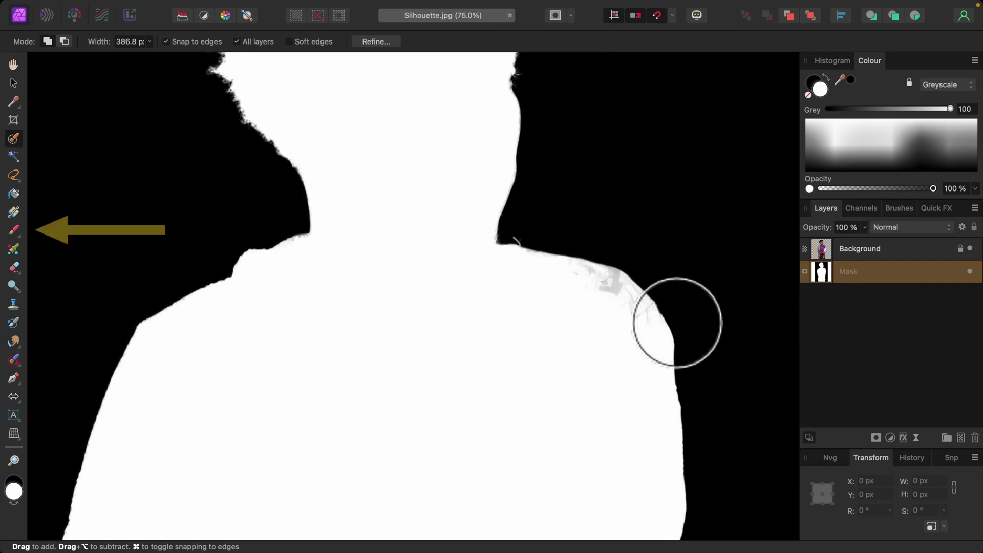
{"action": "left_click", "coordinate": [14, 229]}
Step: Undo the stray dark stroke on the neck and set the brush colour to white (Grey 100)
{"action": "key", "text": "x"}
{"action": "left_click", "coordinate": [487, 210]}
{"action": "key", "text": "super+z"}
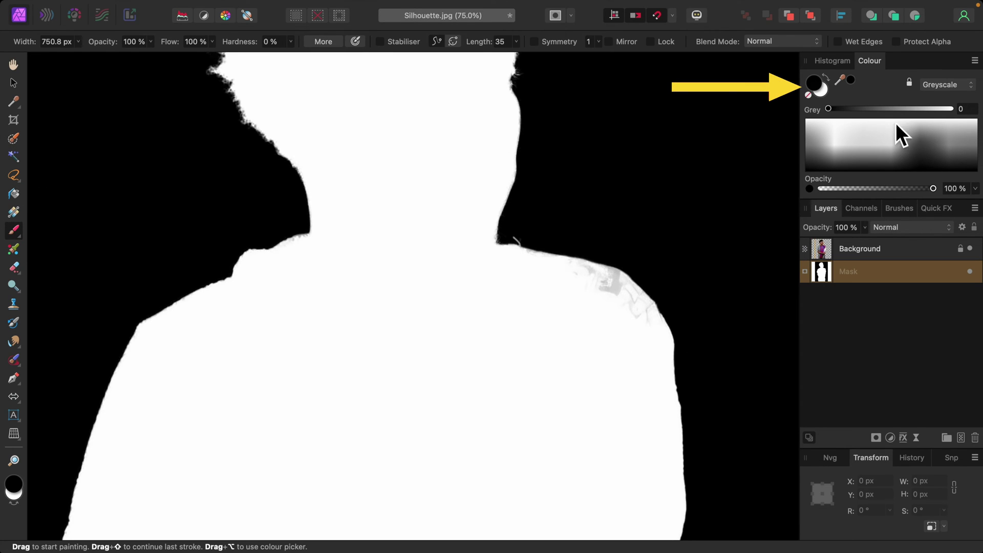
{"action": "left_click", "coordinate": [826, 94]}
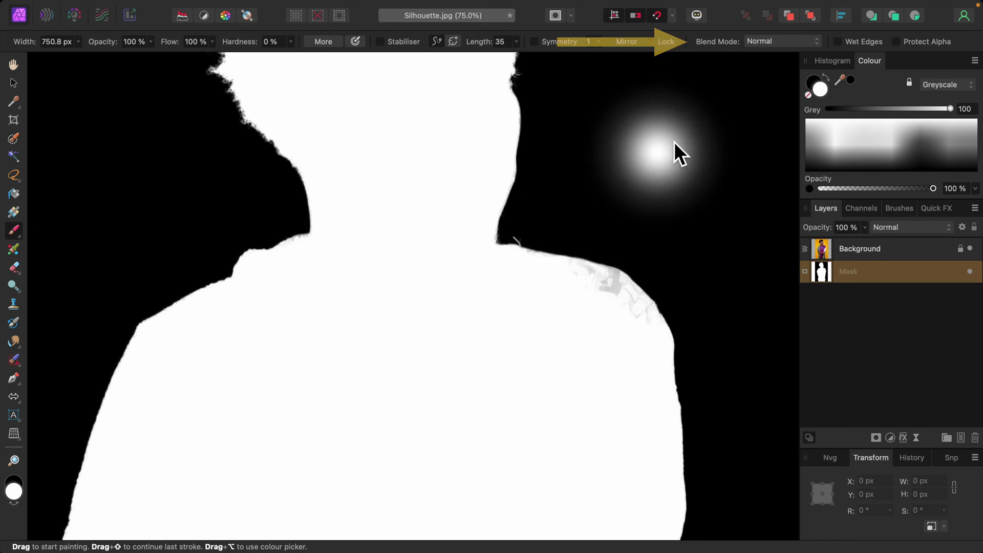
Step: Switch the brush to Overlay blend mode and paint the grey shoulder patches out to white
{"action": "left_click", "coordinate": [818, 44]}
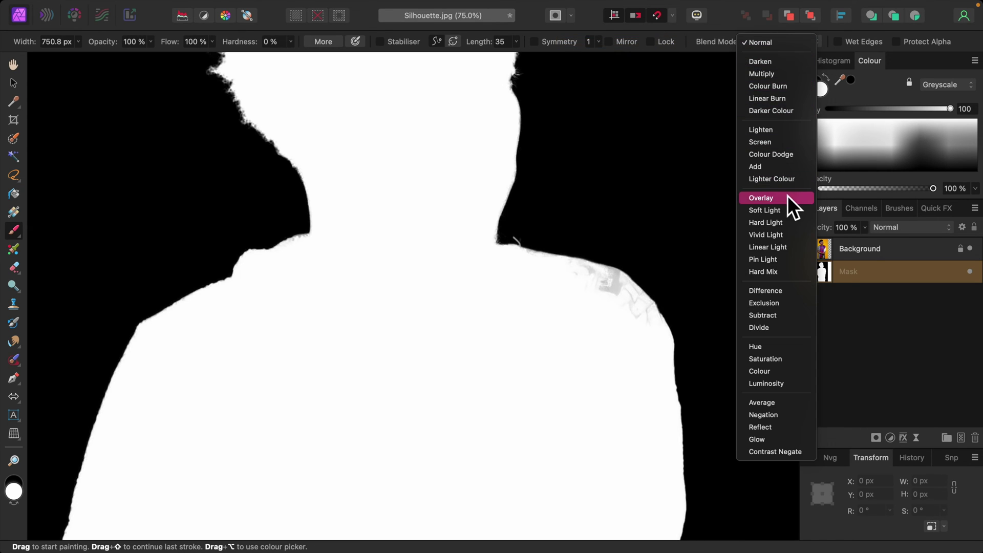
{"action": "left_click", "coordinate": [765, 202]}
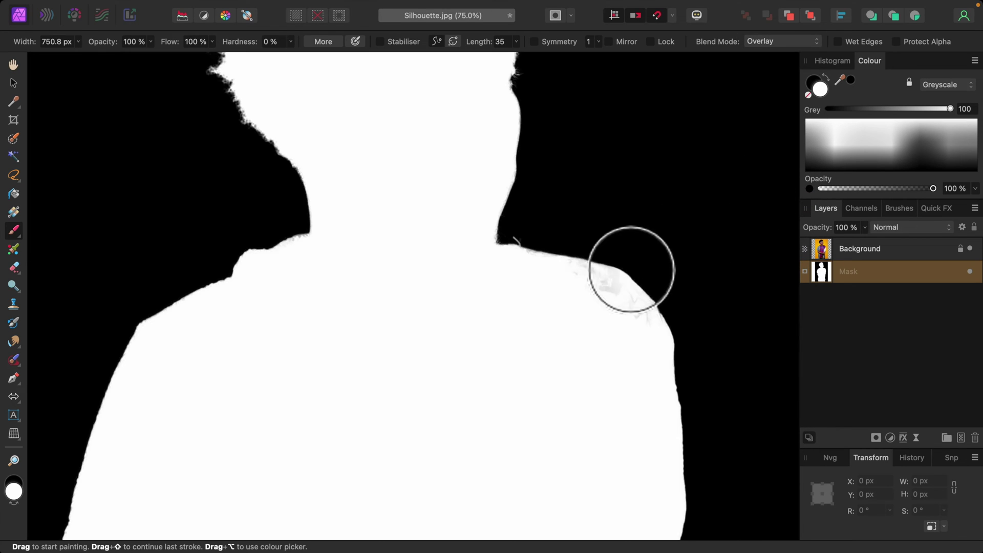
{"action": "mouse_move", "coordinate": [612, 275]}
{"action": "left_mouse_down"}
{"action": "mouse_move", "coordinate": [638, 270]}
{"action": "mouse_move", "coordinate": [683, 290]}
{"action": "left_mouse_up"}
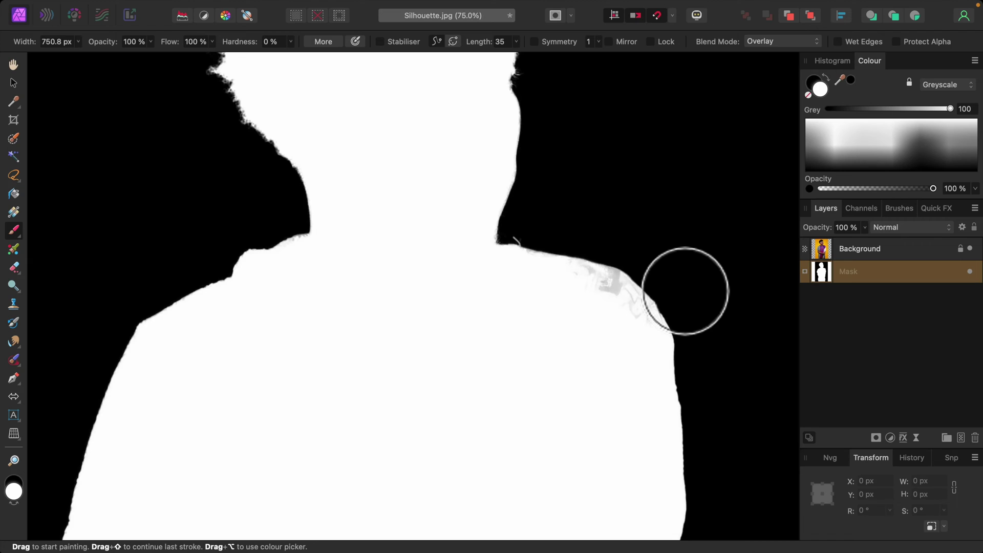
{"action": "mouse_move", "coordinate": [685, 291]}
{"action": "left_mouse_down"}
{"action": "mouse_move", "coordinate": [678, 314]}
{"action": "mouse_move", "coordinate": [580, 261]}
{"action": "mouse_move", "coordinate": [487, 237]}
{"action": "mouse_move", "coordinate": [598, 275]}
{"action": "mouse_move", "coordinate": [677, 327]}
{"action": "mouse_move", "coordinate": [680, 401]}
{"action": "mouse_move", "coordinate": [660, 352]}
{"action": "left_mouse_up"}
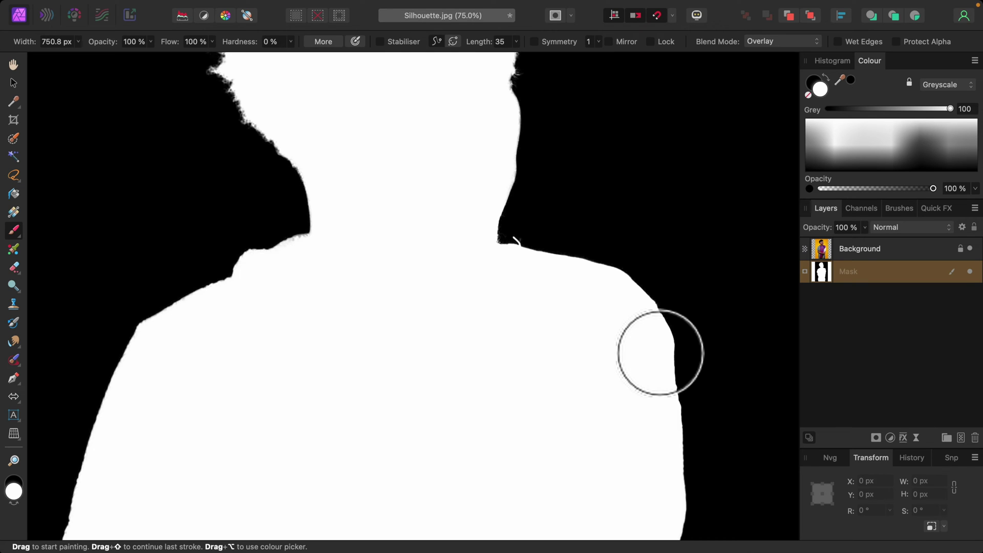
Step: Sharpen the soft grey right edge of the silhouette and check the rest of the outline
{"action": "scroll", "coordinate": [660, 352], "scroll_direction": "up", "scroll_amount": 5}
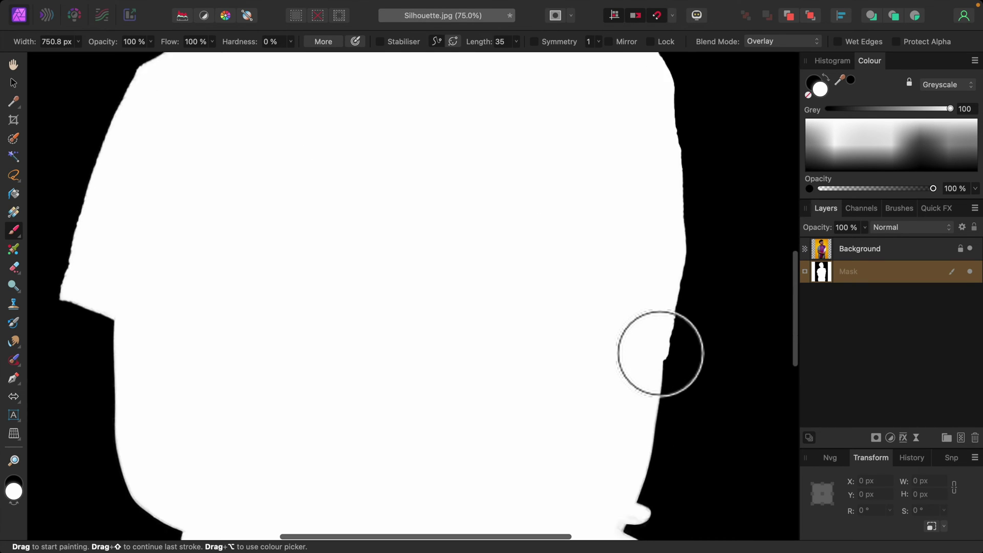
{"action": "scroll", "coordinate": [660, 352], "scroll_direction": "down", "scroll_amount": 10}
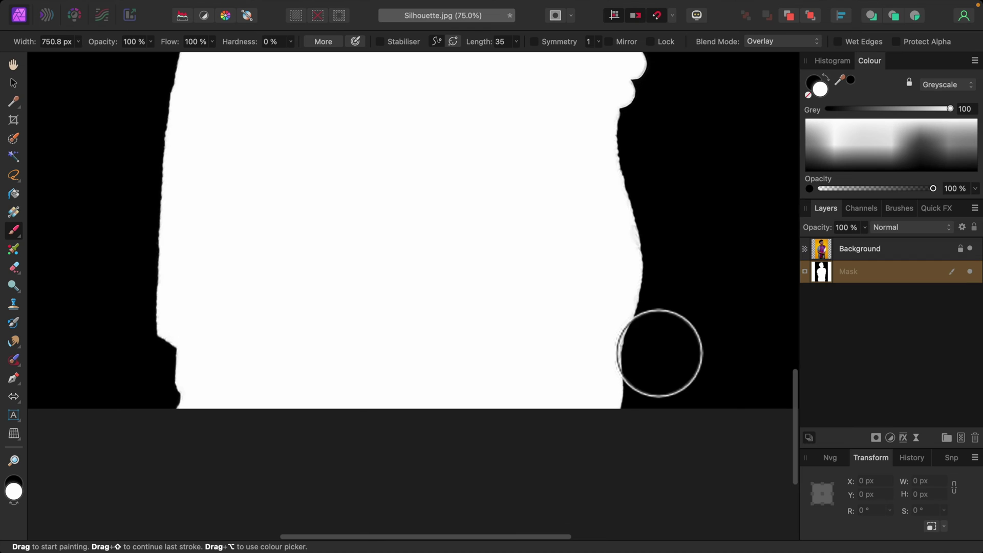
{"action": "mouse_move", "coordinate": [654, 298]}
{"action": "left_mouse_down"}
{"action": "mouse_move", "coordinate": [631, 167]}
{"action": "mouse_move", "coordinate": [623, 390]}
{"action": "mouse_move", "coordinate": [632, 294]}
{"action": "mouse_move", "coordinate": [606, 335]}
{"action": "left_mouse_up"}
{"action": "scroll", "coordinate": [606, 335], "scroll_direction": "left", "scroll_amount": 8}
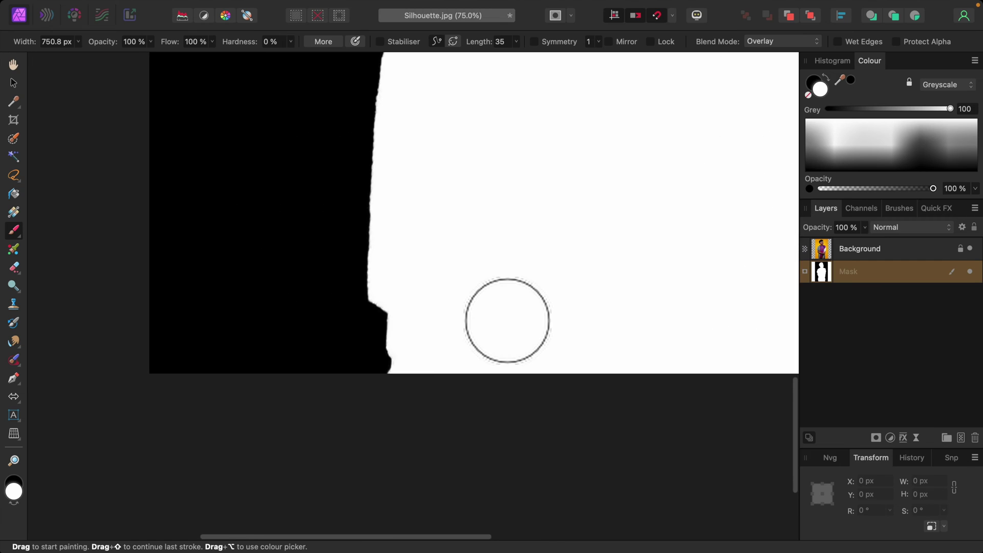
{"action": "scroll", "coordinate": [368, 215], "scroll_direction": "up", "scroll_amount": 5}
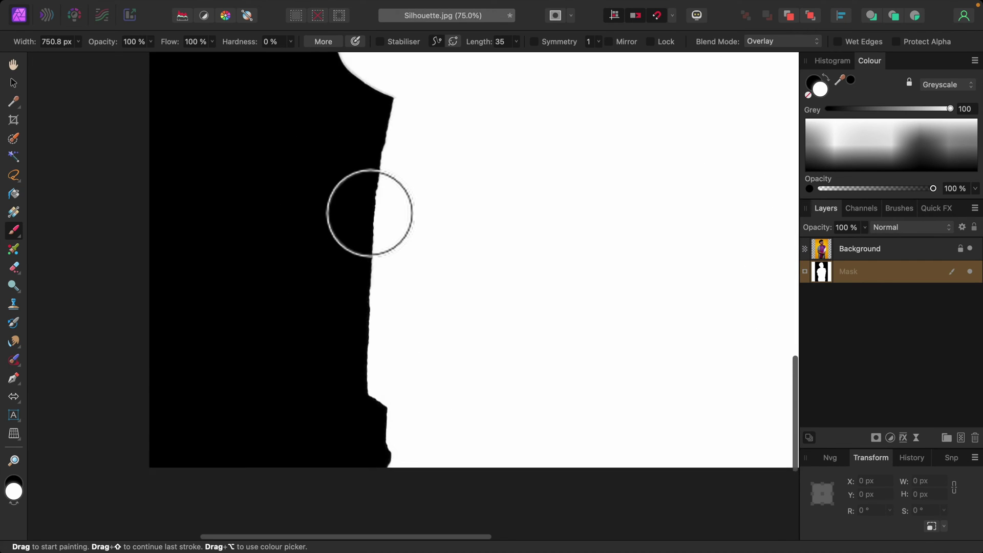
{"action": "scroll", "coordinate": [360, 314], "scroll_direction": "up", "scroll_amount": 5}
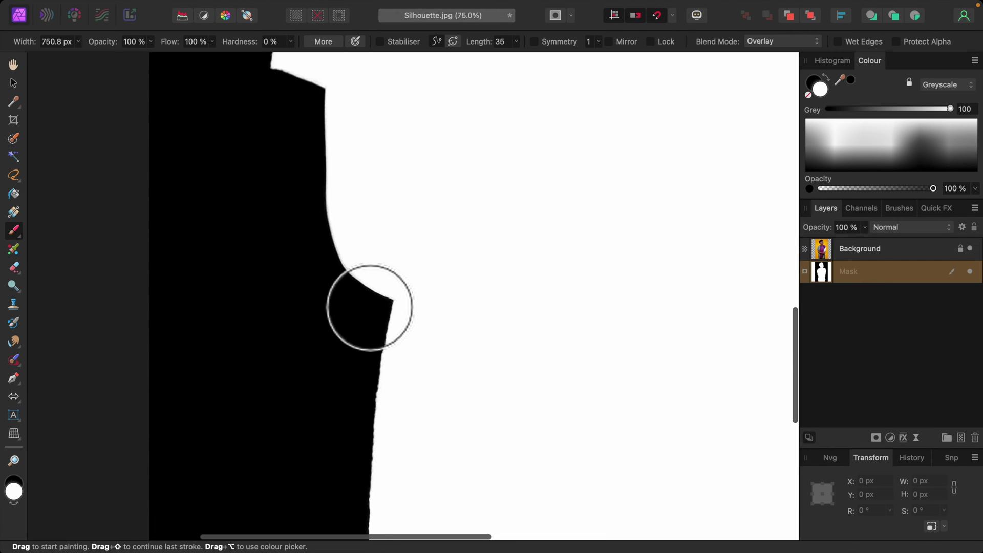
{"action": "scroll", "coordinate": [389, 302], "scroll_direction": "up", "scroll_amount": 5}
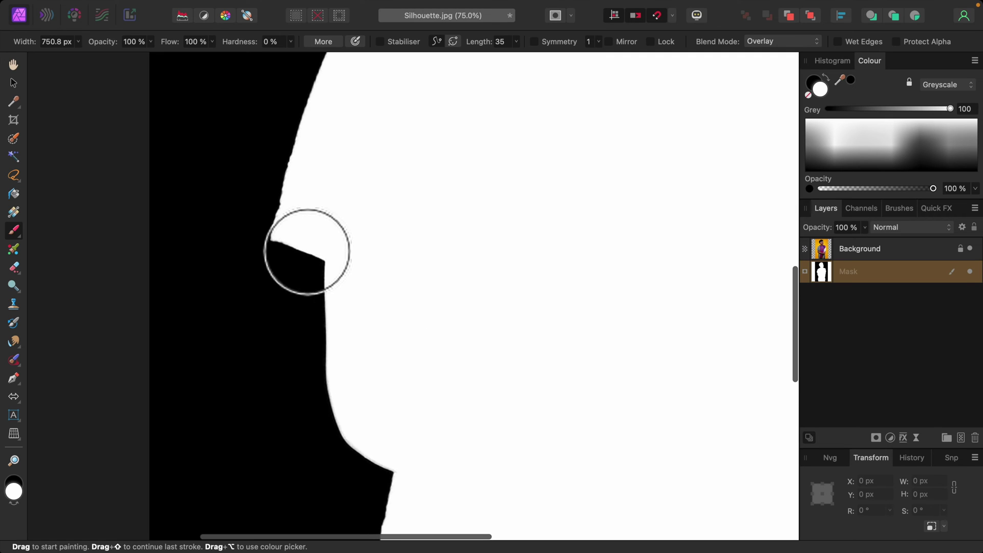
{"action": "scroll", "coordinate": [279, 219], "scroll_direction": "up", "scroll_amount": 5}
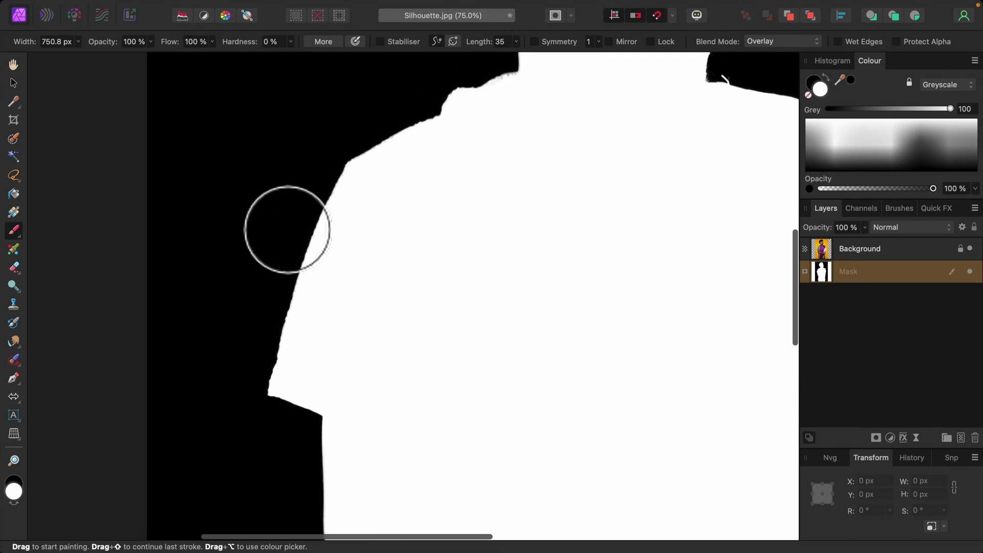
{"action": "scroll", "coordinate": [287, 229], "scroll_direction": "up", "scroll_amount": 4}
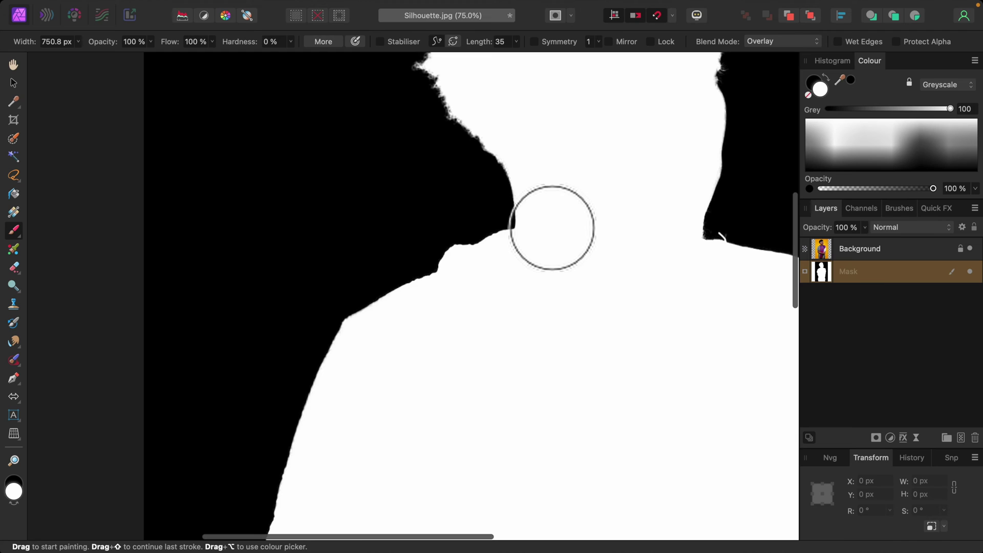
{"action": "scroll", "coordinate": [607, 266], "scroll_direction": "up", "scroll_amount": 6}
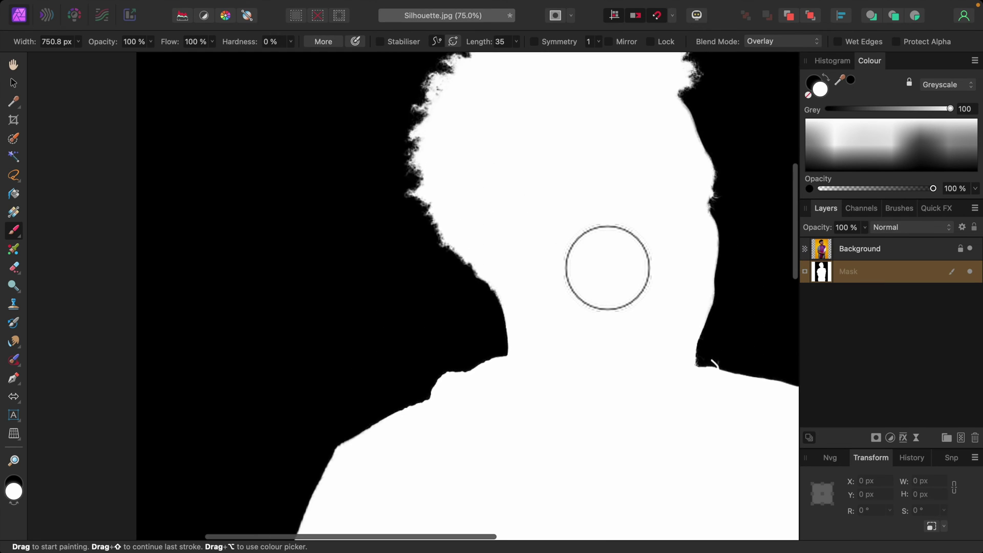
{"action": "scroll", "coordinate": [608, 267], "scroll_direction": "down", "scroll_amount": 2}
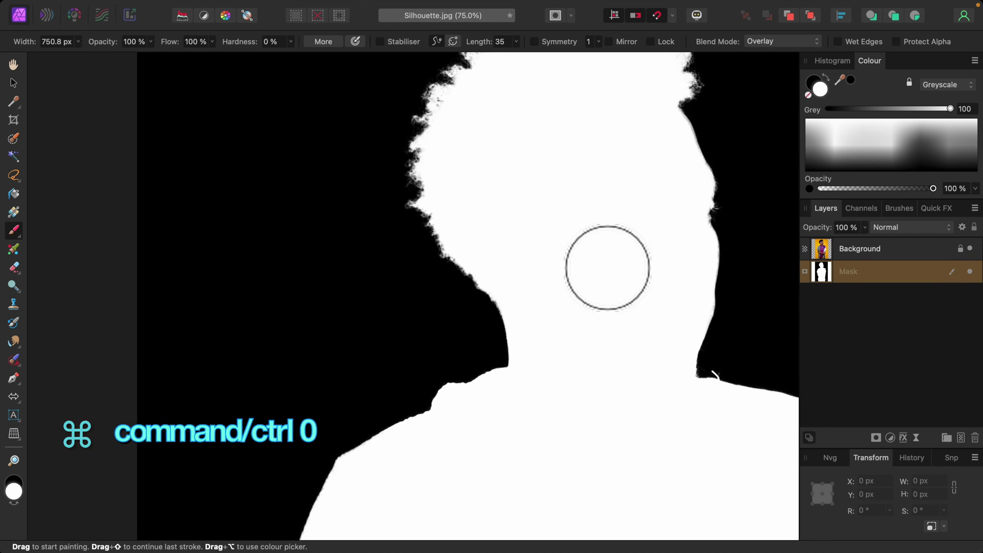
Step: Zoom to fit the whole image and select the Background layer to show the colour photo
{"action": "key", "text": "super+0"}
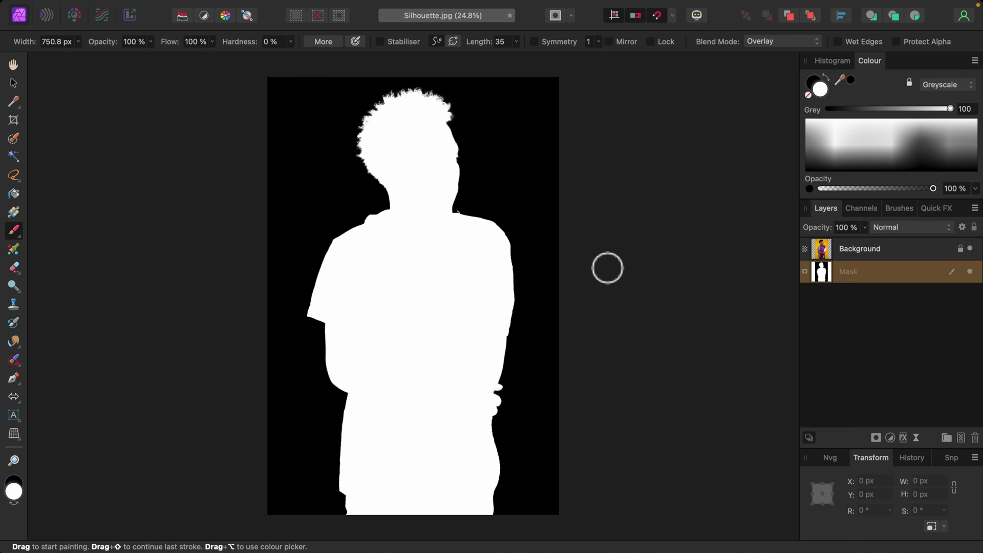
{"action": "left_click", "coordinate": [818, 248]}
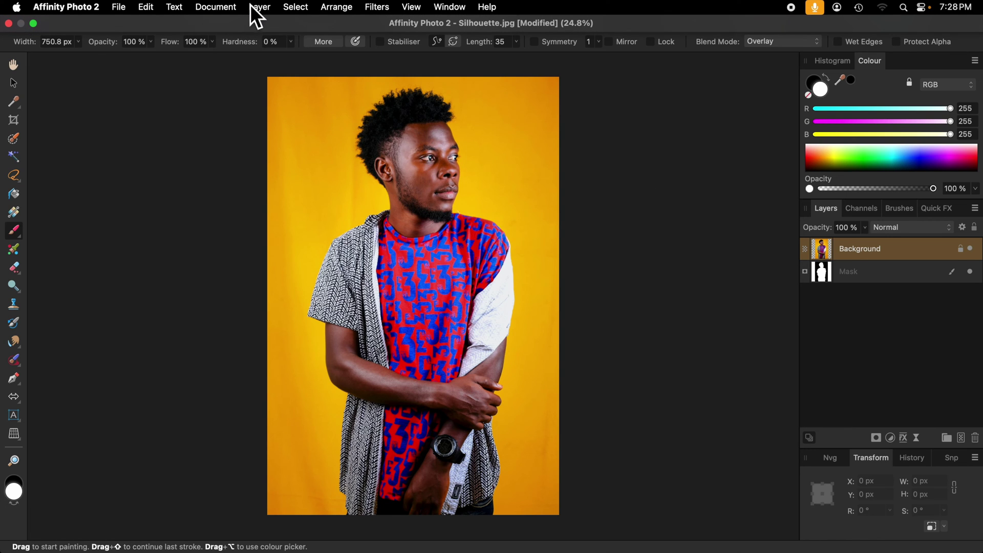
{"action": "left_click", "coordinate": [258, 7]}
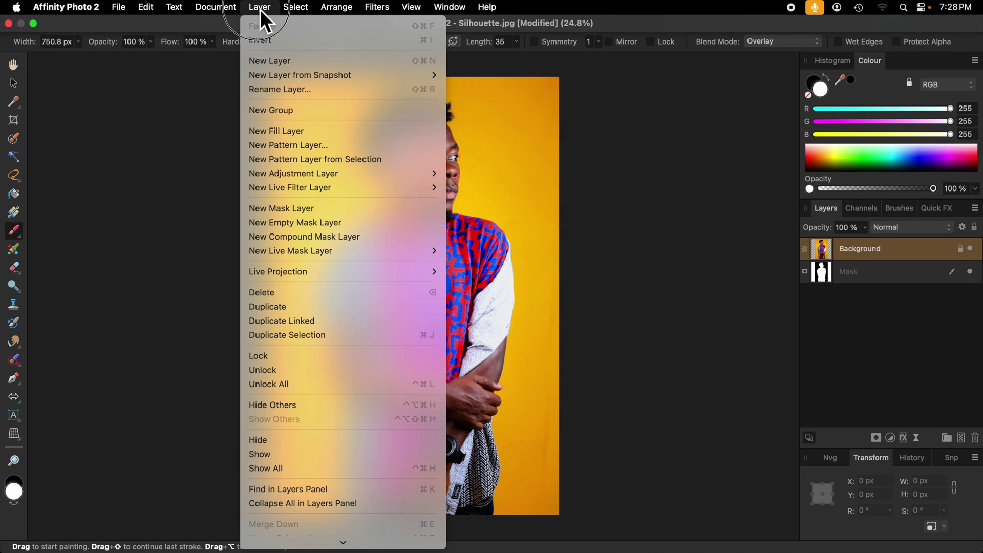
Step: Add a solid black Fill layer and attach the silhouette mask to it
{"action": "left_click", "coordinate": [299, 131]}
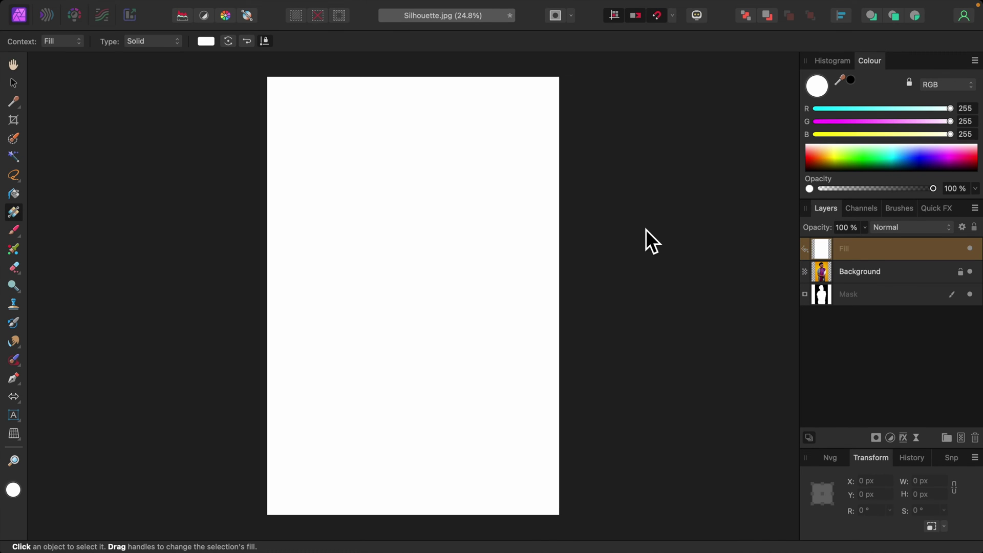
{"action": "left_click", "coordinate": [882, 171]}
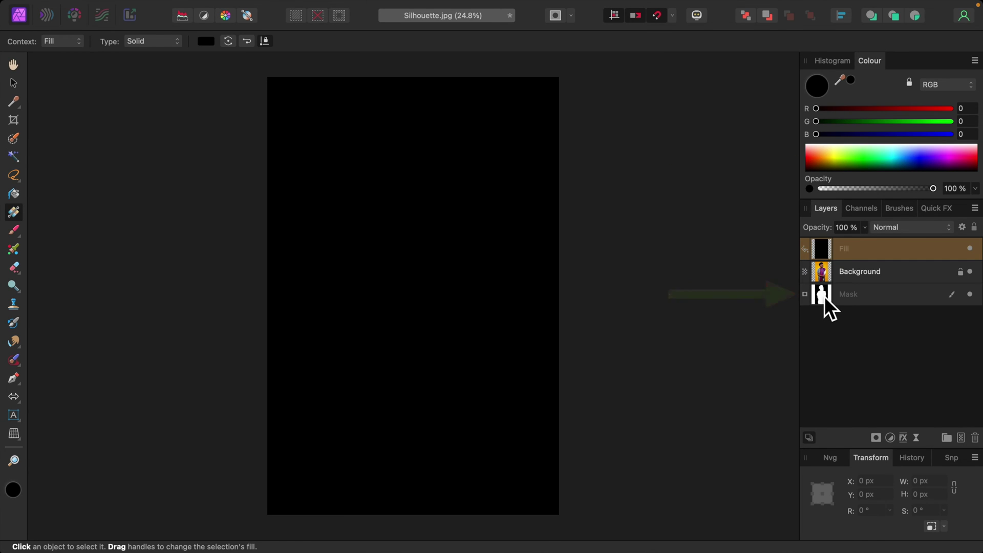
{"action": "mouse_move", "coordinate": [824, 296]}
{"action": "left_mouse_down"}
{"action": "mouse_move", "coordinate": [834, 267]}
{"action": "mouse_move", "coordinate": [827, 249]}
{"action": "left_mouse_up"}
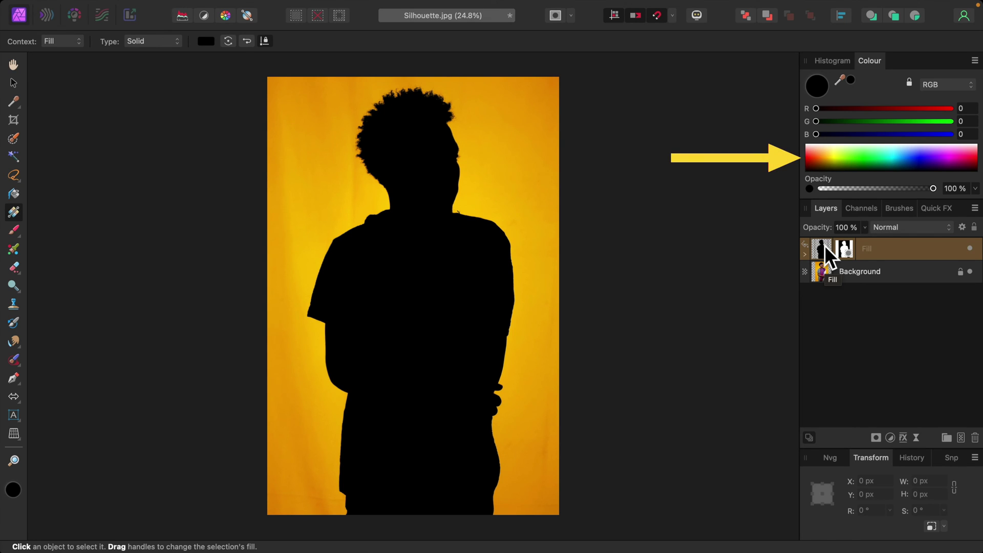
Step: Try purple and red on the silhouette, then settle on blue (R0 G10 B234)
{"action": "left_click", "coordinate": [944, 158]}
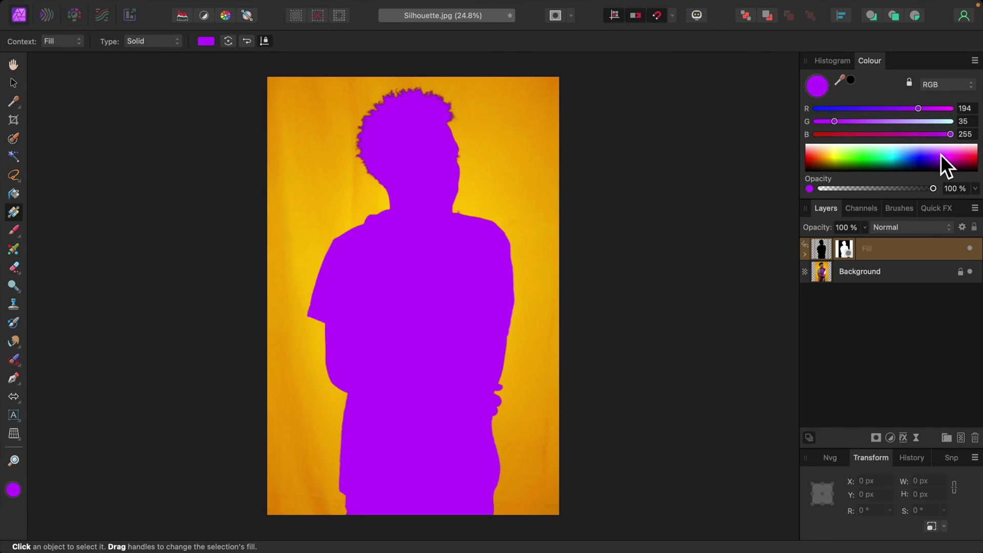
{"action": "left_click", "coordinate": [970, 162]}
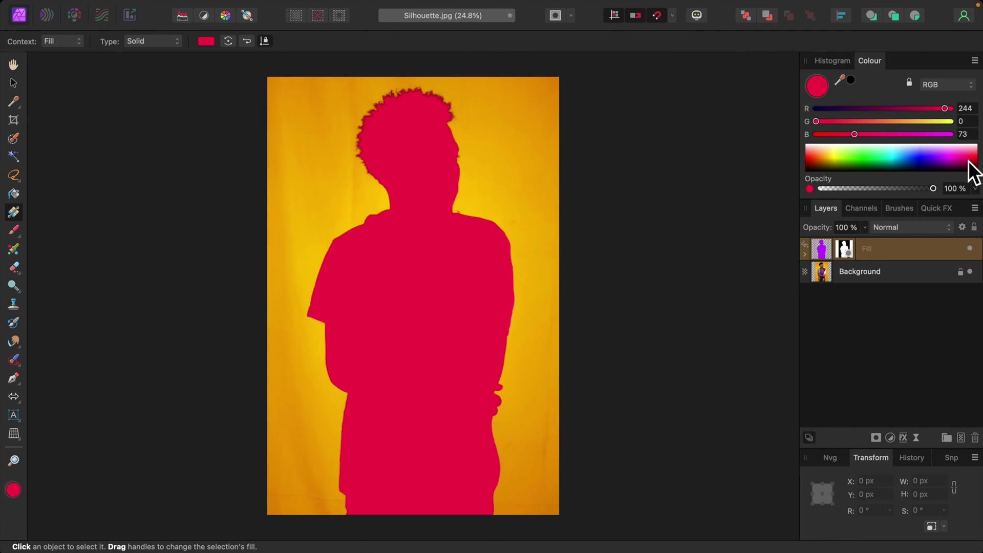
{"action": "left_click", "coordinate": [923, 161]}
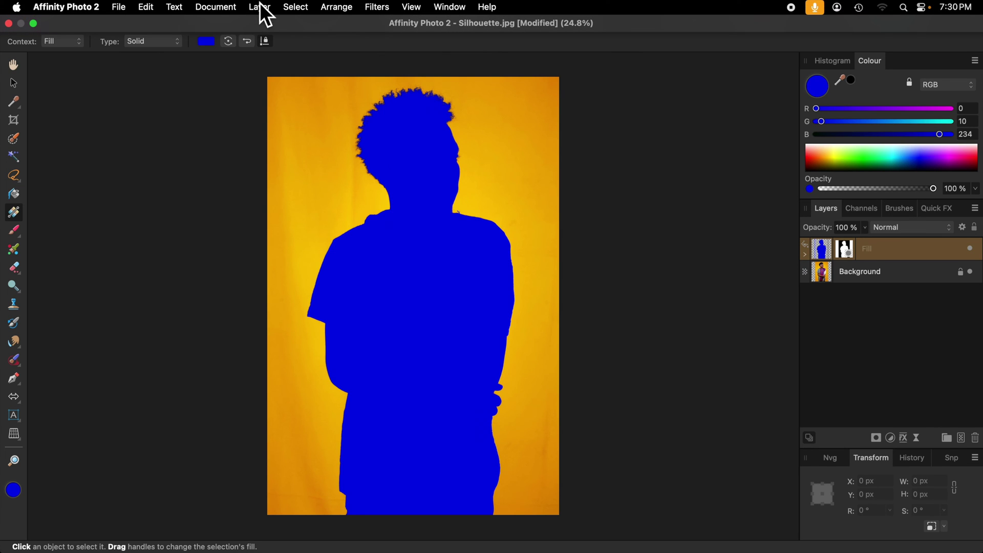
Step: Add a bright green Fill layer (R21 G255 B31) beneath the masked blue silhouette layer
{"action": "left_click", "coordinate": [257, 8]}
{"action": "left_click", "coordinate": [312, 132]}
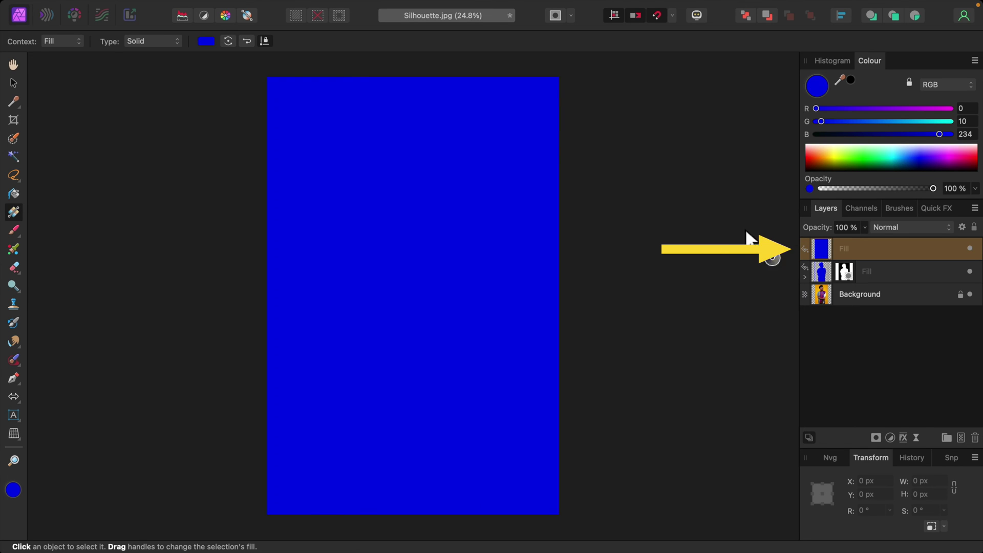
{"action": "left_click_drag", "start_coordinate": [822, 246], "coordinate": [817, 280]}
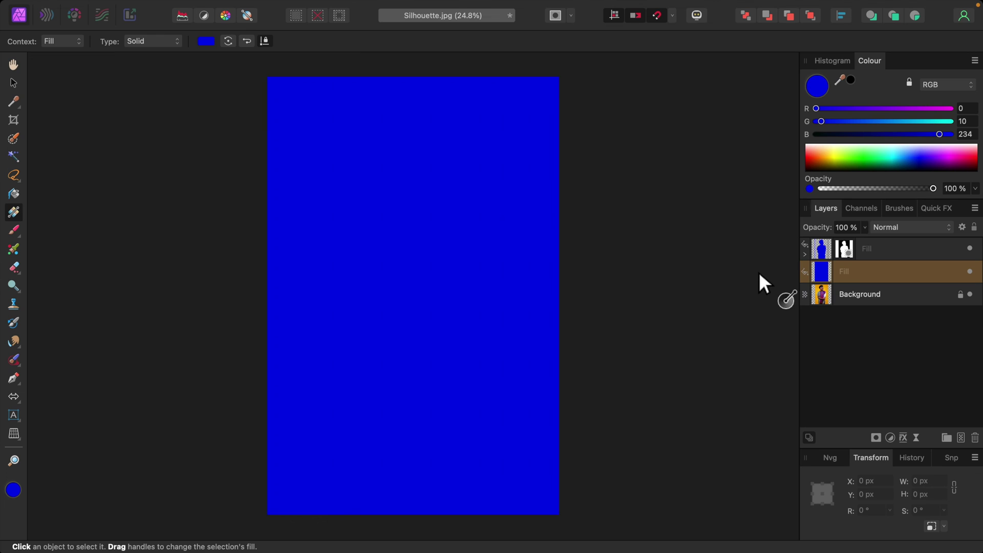
{"action": "left_click", "coordinate": [895, 157]}
{"action": "left_click", "coordinate": [839, 158]}
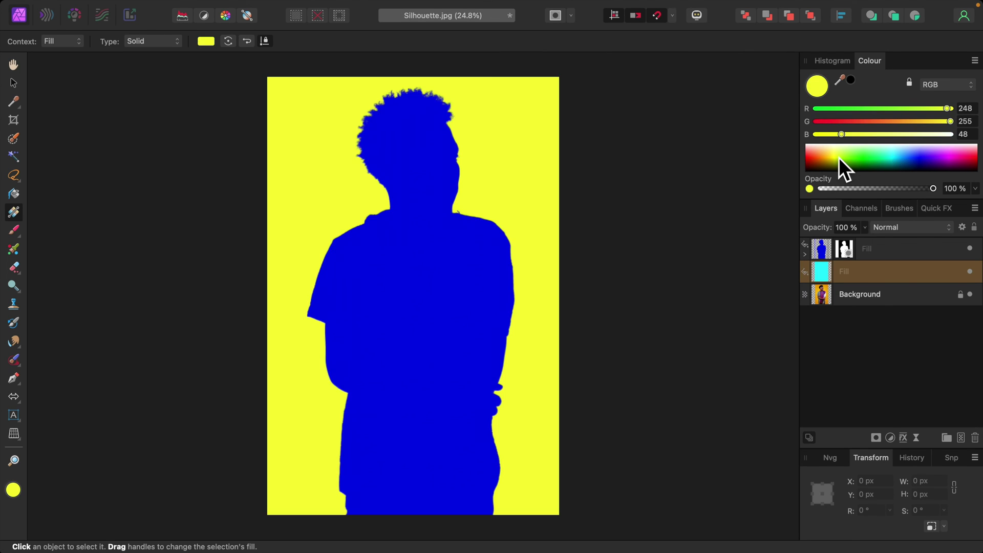
{"action": "left_click", "coordinate": [865, 158]}
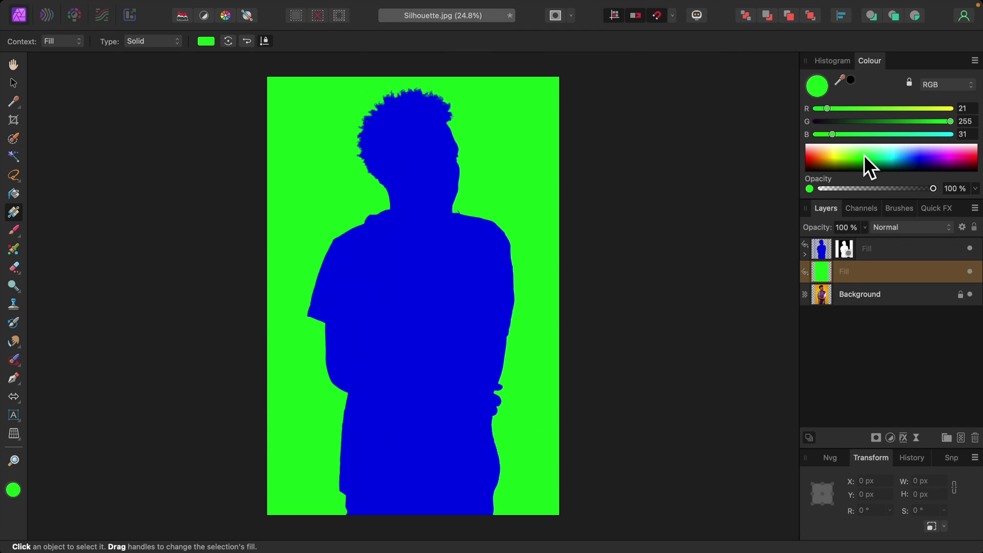
{"action": "left_click", "coordinate": [824, 253]}
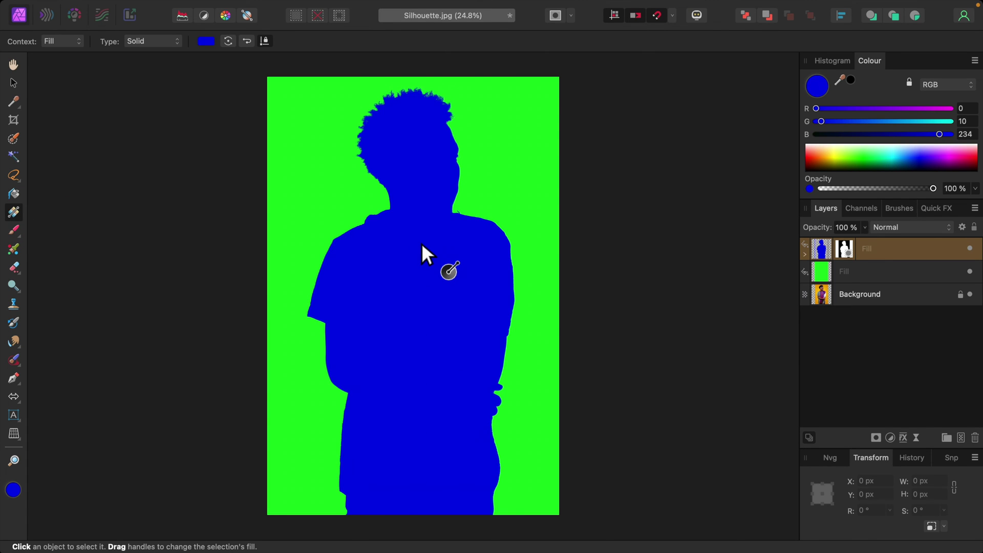
Step: Drag a linear gradient down the silhouette with a magenta start stop and yellow end stop, extended to the legs
{"action": "left_click_drag", "start_coordinate": [418, 227], "coordinate": [421, 428]}
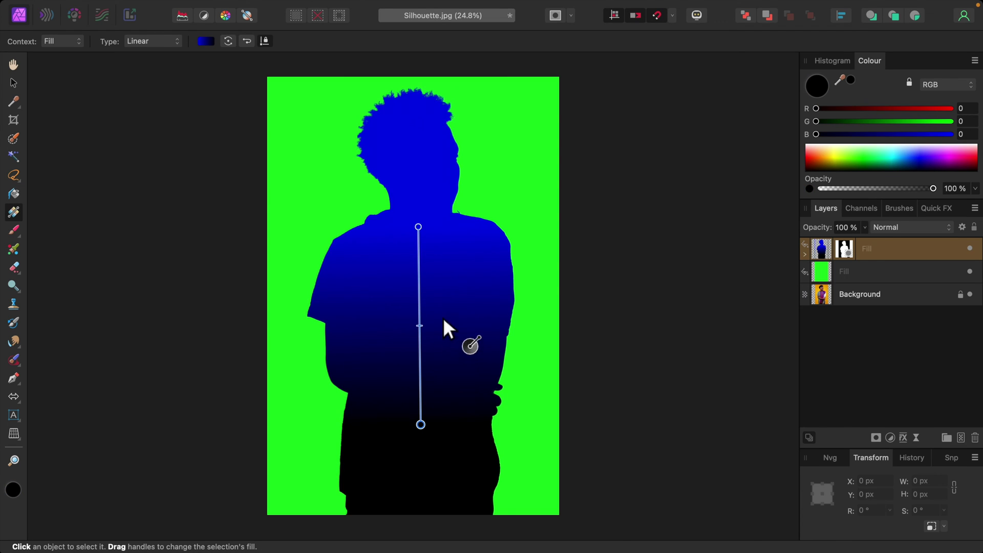
{"action": "left_click", "coordinate": [430, 238]}
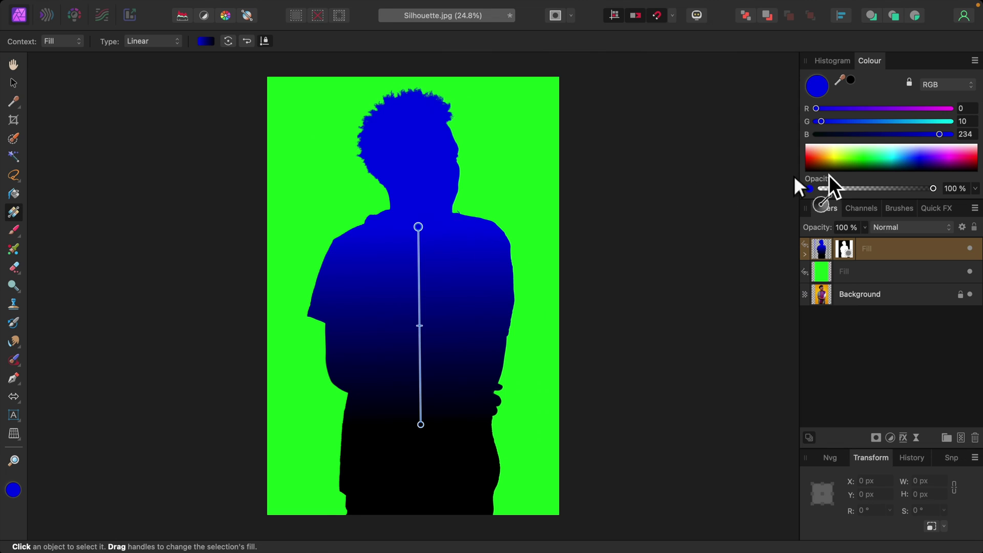
{"action": "left_click", "coordinate": [957, 161]}
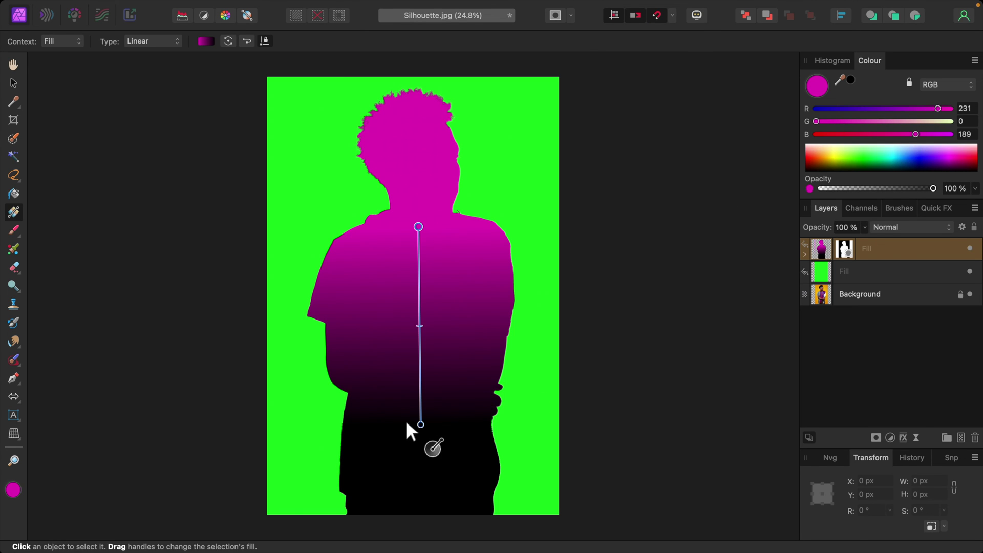
{"action": "left_click", "coordinate": [420, 423]}
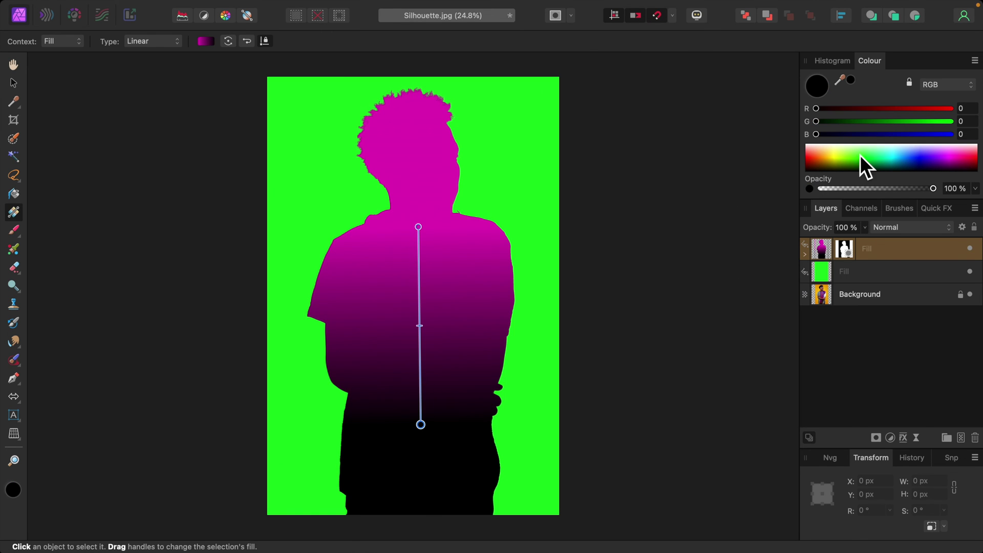
{"action": "left_click", "coordinate": [842, 157]}
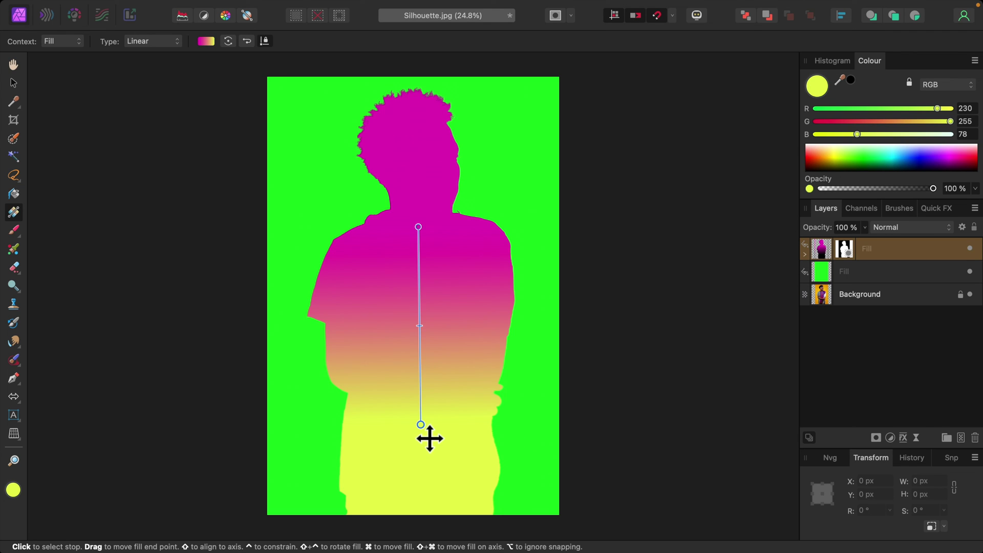
{"action": "left_click_drag", "start_coordinate": [430, 439], "coordinate": [425, 475]}
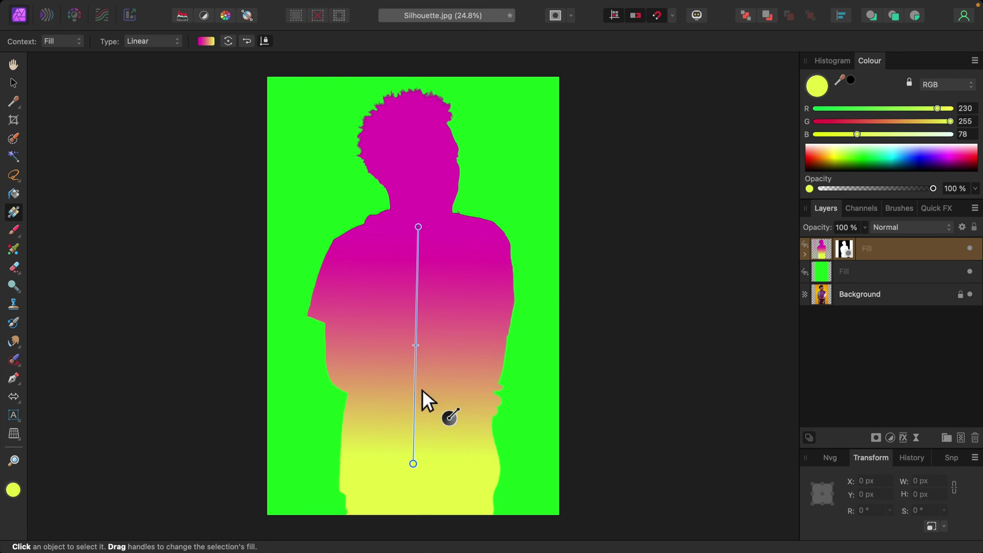
{"action": "mouse_move", "coordinate": [423, 351]}
{"action": "left_mouse_down"}
{"action": "mouse_move", "coordinate": [425, 303]}
{"action": "mouse_move", "coordinate": [428, 385]}
{"action": "mouse_move", "coordinate": [427, 339]}
{"action": "left_mouse_up"}
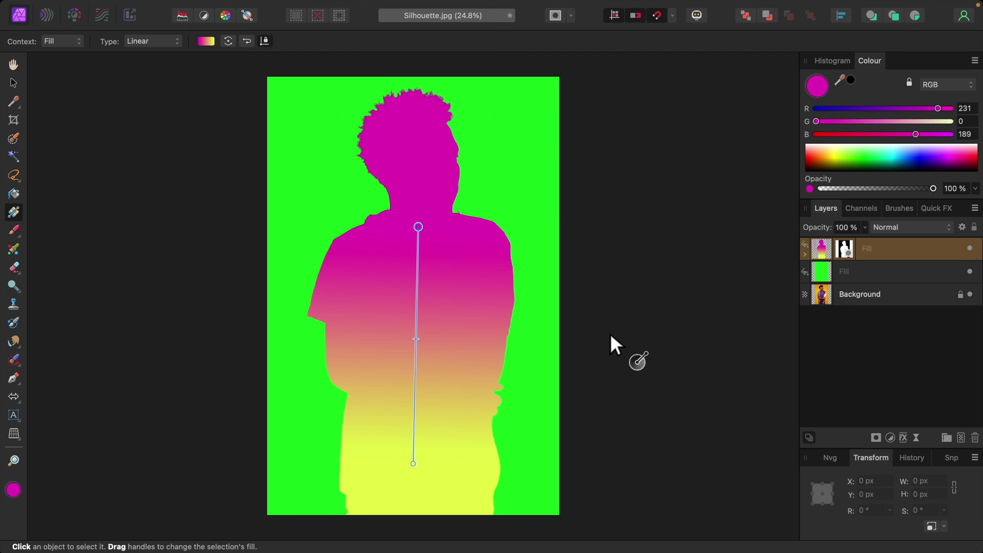
Step: Flood-fill the silhouette solid blue (R0 G10 B221) over the gradient
{"action": "left_click", "coordinate": [16, 196]}
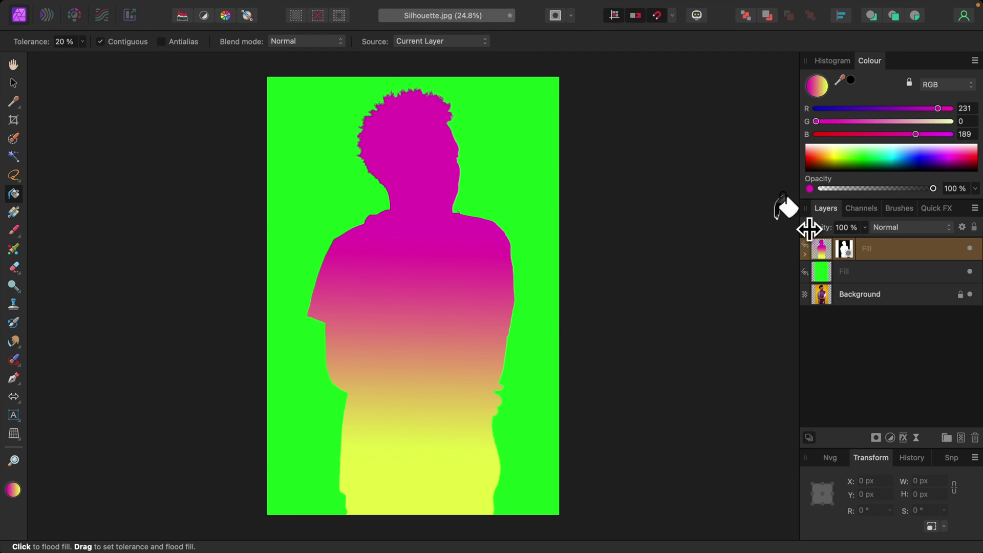
{"action": "left_click", "coordinate": [923, 163]}
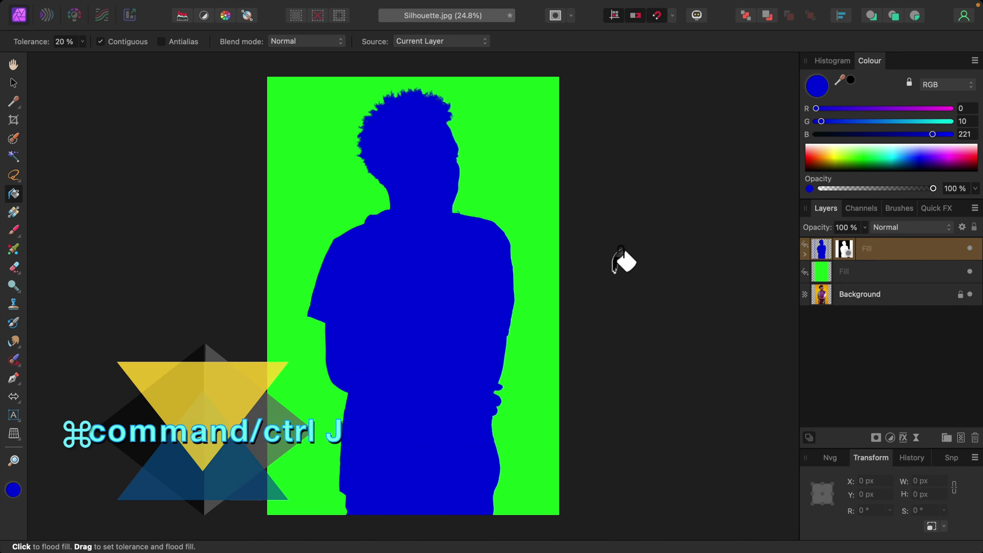
Step: Duplicate the blue silhouette Fill layer with Cmd+J and rasterise the top copy
{"action": "key", "text": "super+j"}
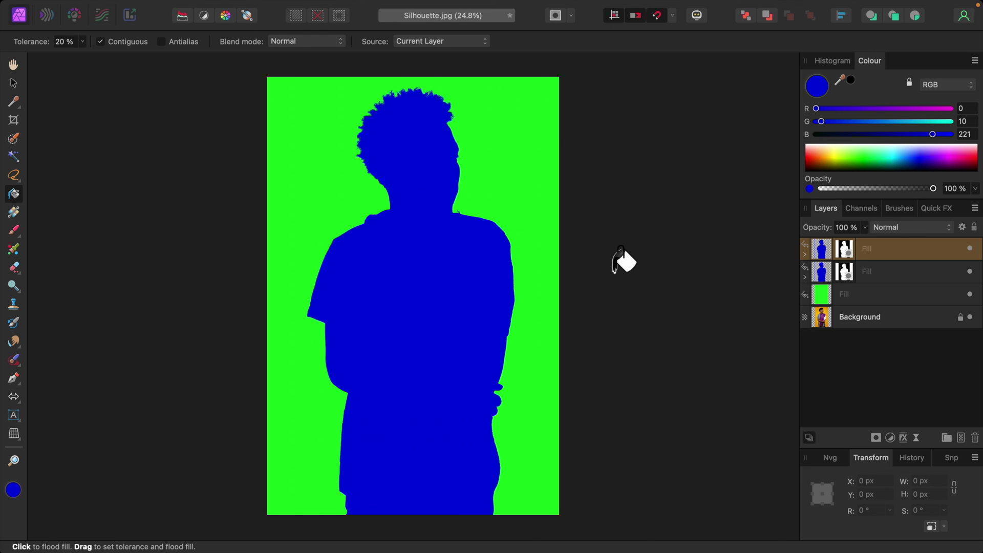
{"action": "left_click", "coordinate": [263, 6]}
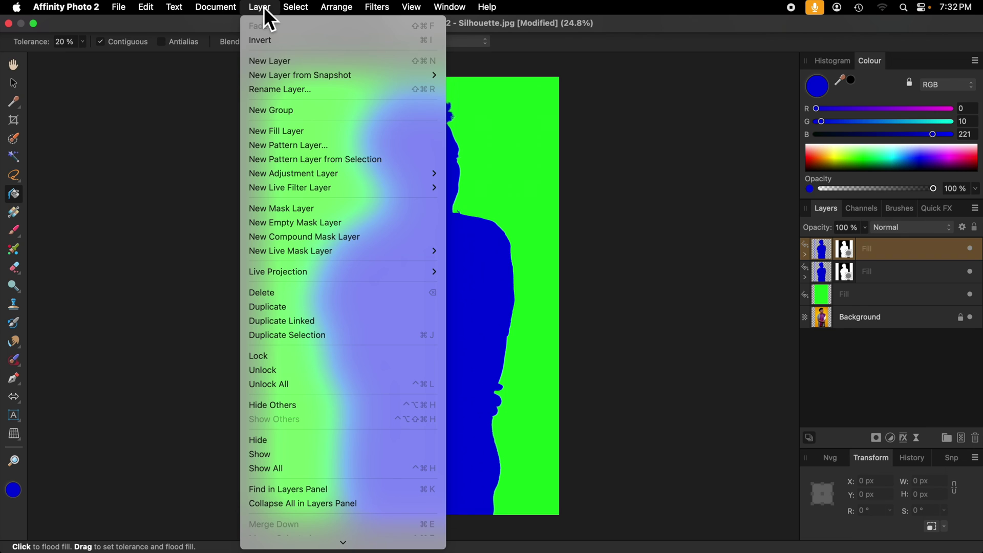
{"action": "scroll", "coordinate": [337, 314], "scroll_direction": "down", "scroll_amount": 5}
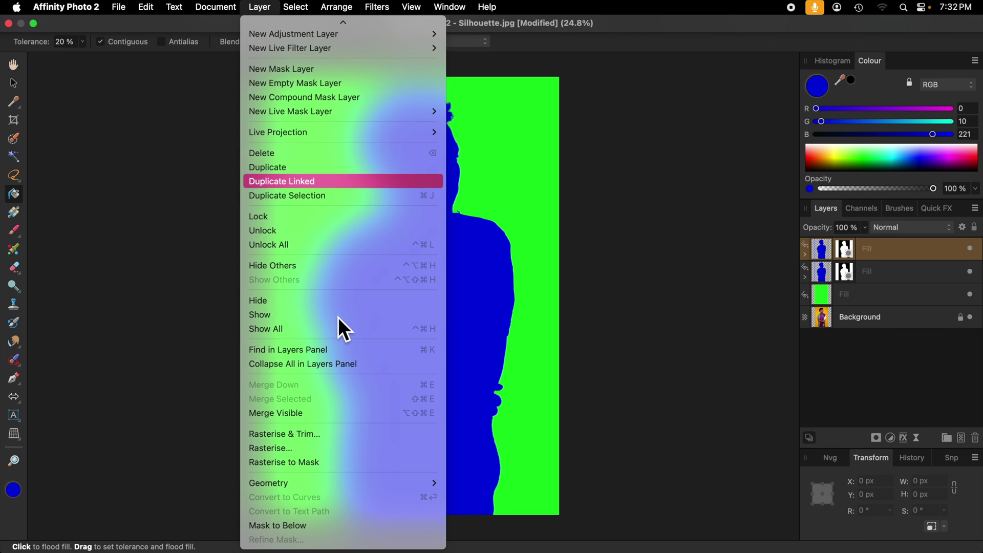
{"action": "left_click", "coordinate": [281, 447]}
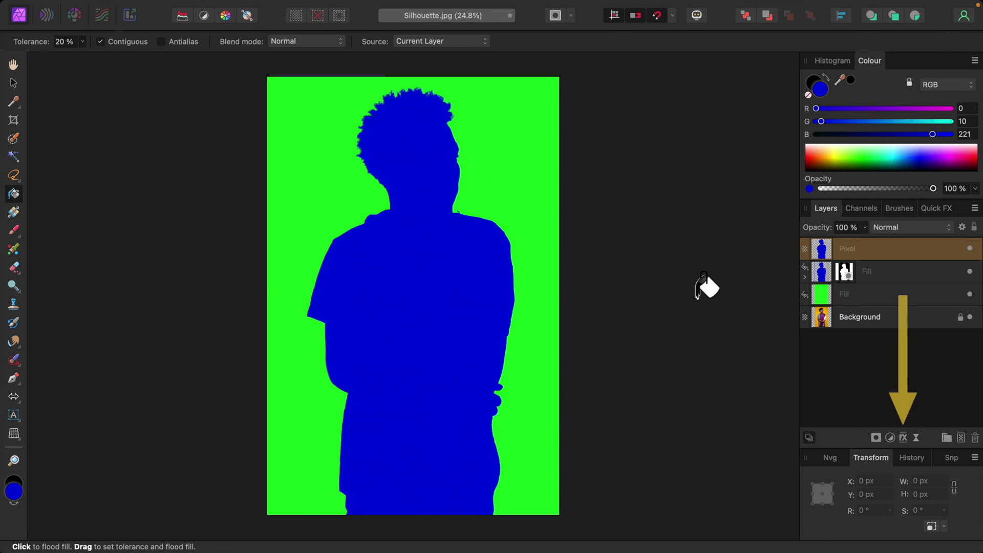
Step: Give the rasterised silhouette layer a magenta Outline effect with a 37 px radius
{"action": "left_click", "coordinate": [903, 438]}
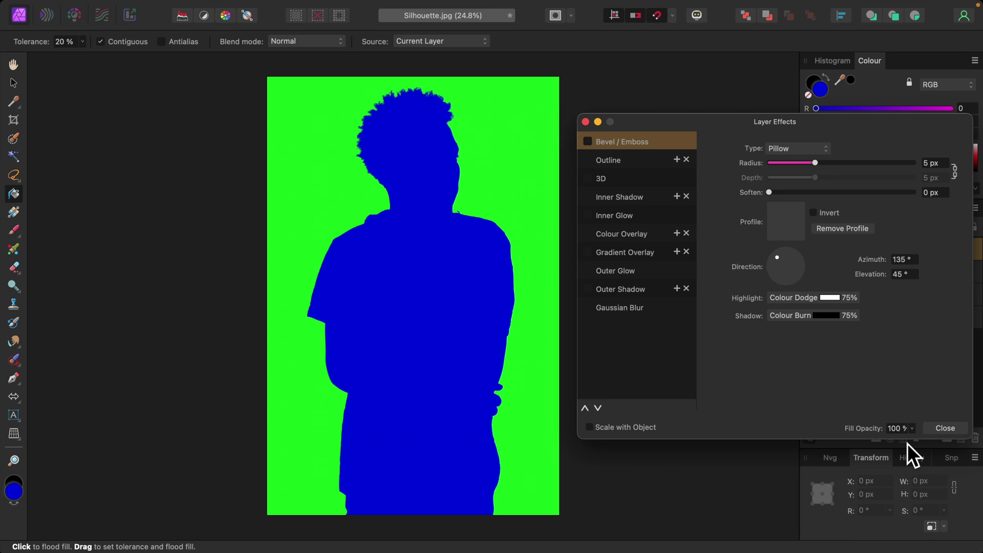
{"action": "left_click", "coordinate": [633, 164]}
{"action": "left_click", "coordinate": [588, 160]}
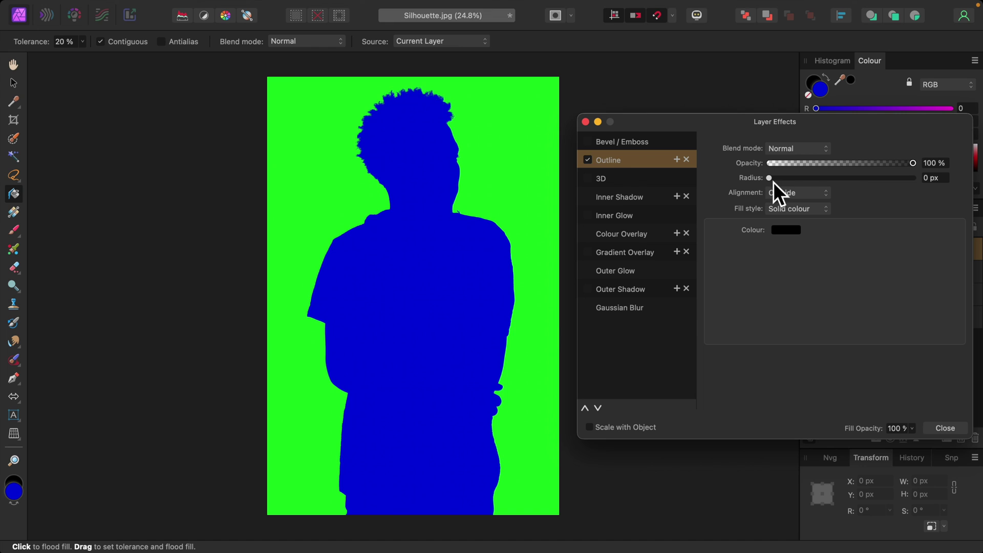
{"action": "left_click_drag", "start_coordinate": [773, 182], "coordinate": [879, 183]}
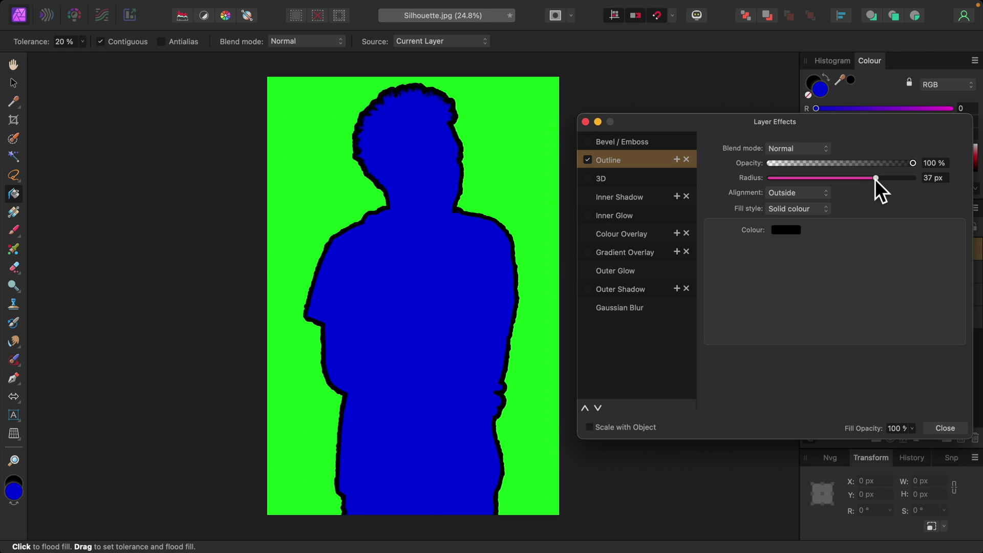
{"action": "left_click", "coordinate": [789, 237]}
{"action": "left_click_drag", "start_coordinate": [889, 333], "coordinate": [850, 288]}
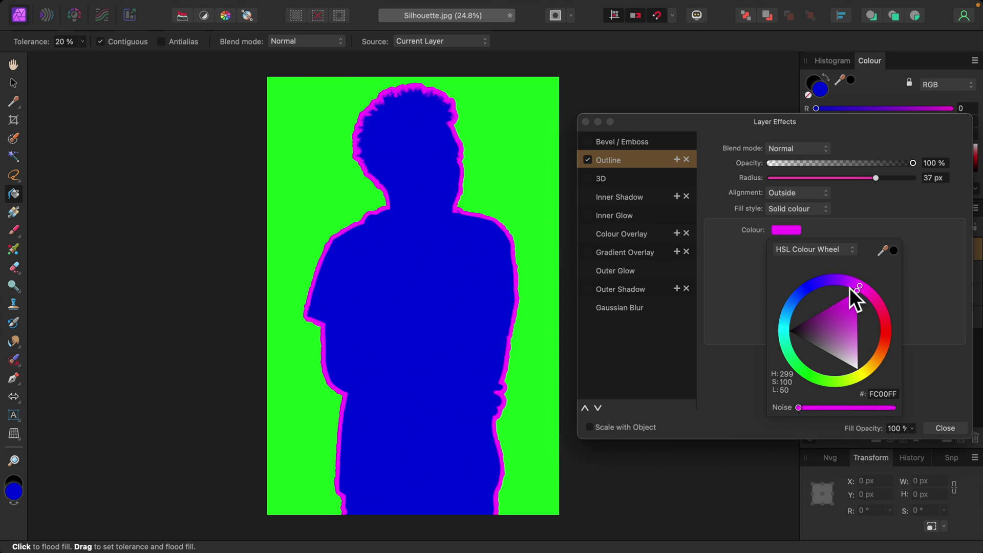
{"action": "left_click", "coordinate": [750, 269]}
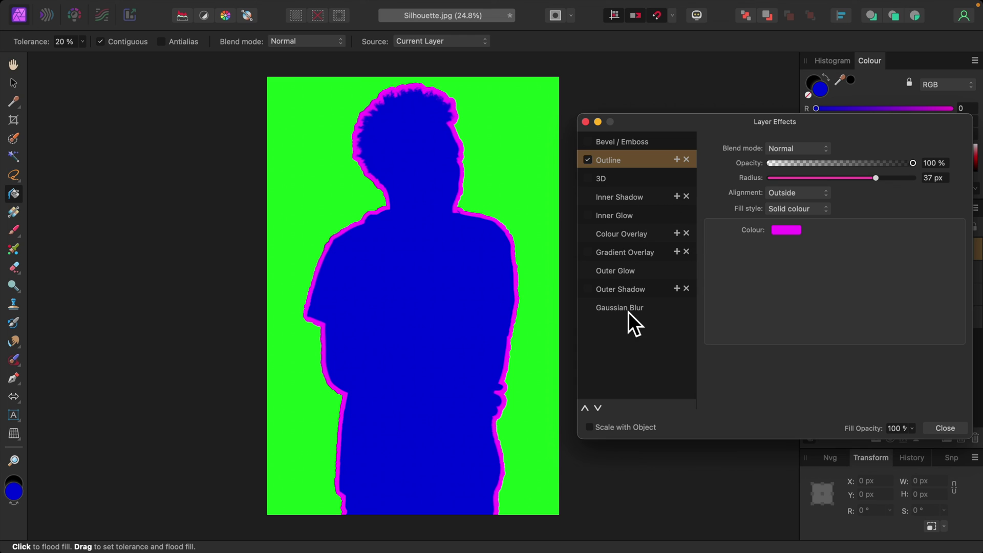
{"action": "left_click", "coordinate": [946, 430]}
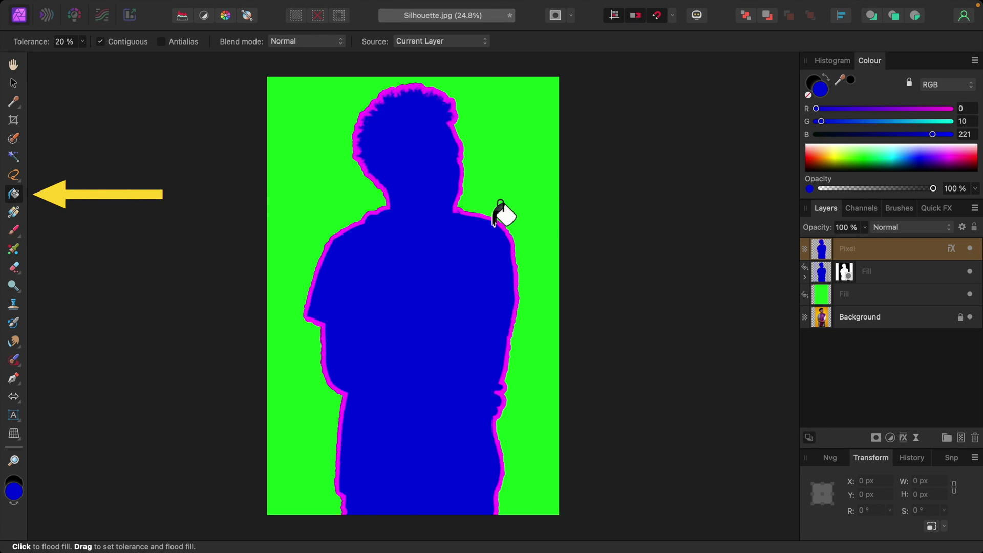
Step: Flood-fill the silhouette interior yellow-orange (R255 G210 B88), keeping the magenta outline
{"action": "left_click", "coordinate": [830, 155]}
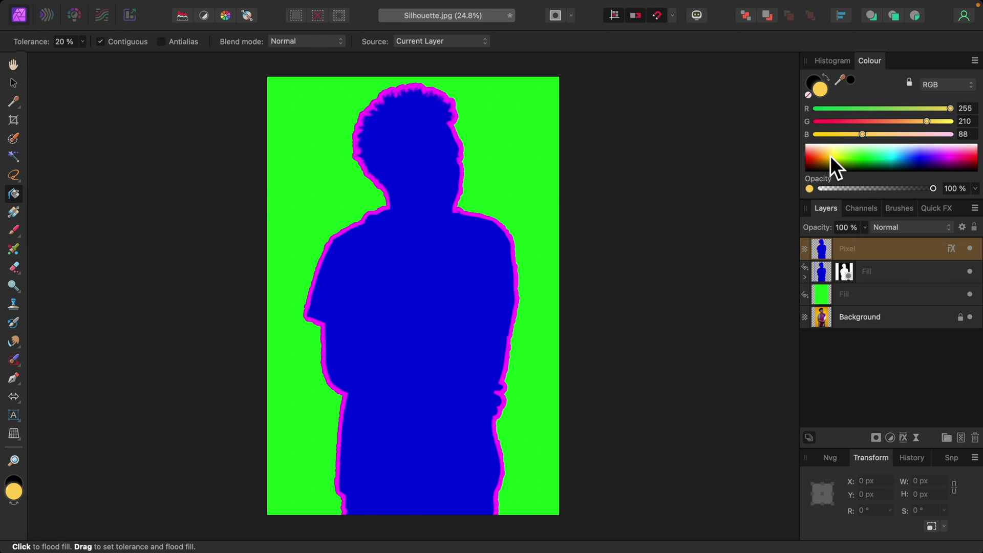
{"action": "left_click", "coordinate": [431, 263]}
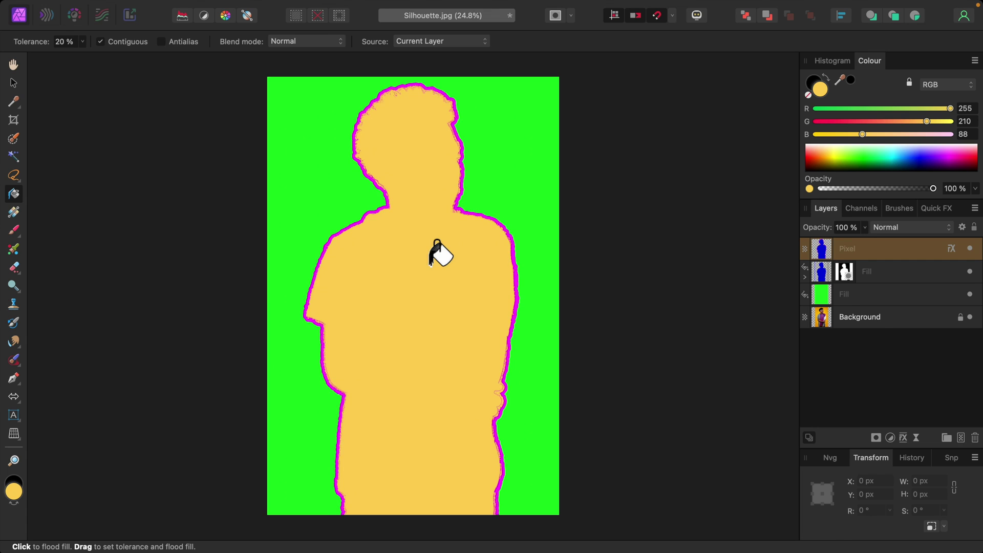